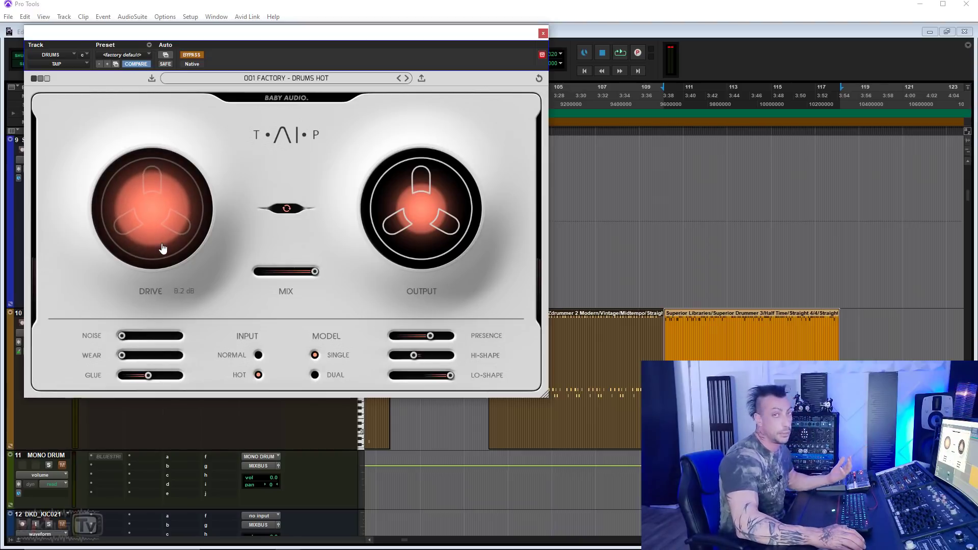
# Step: Lower the Drive on the TAIP drum plugin to 5.5 dB while keeping the Output linked
pyautogui.scroll(-3, 155, 220)
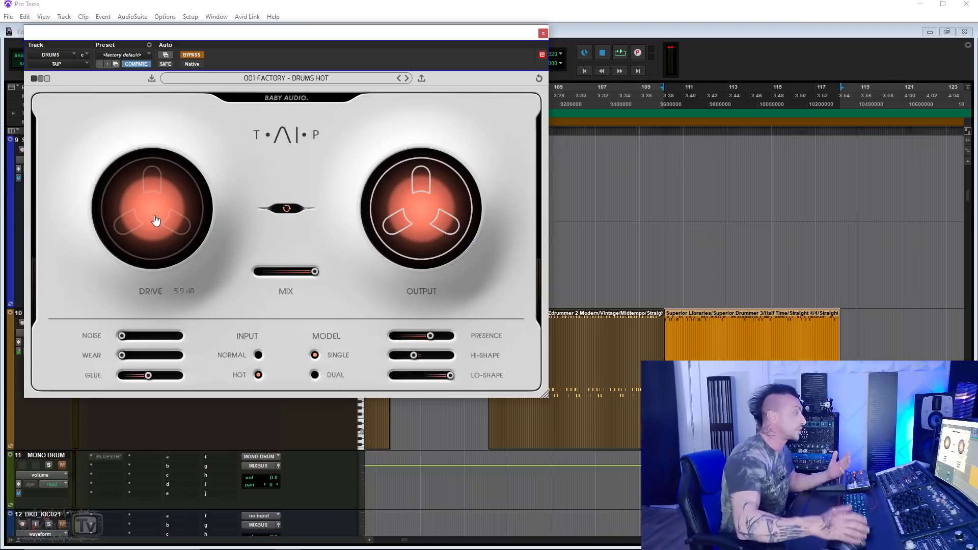
pyautogui.moveTo(417, 206)
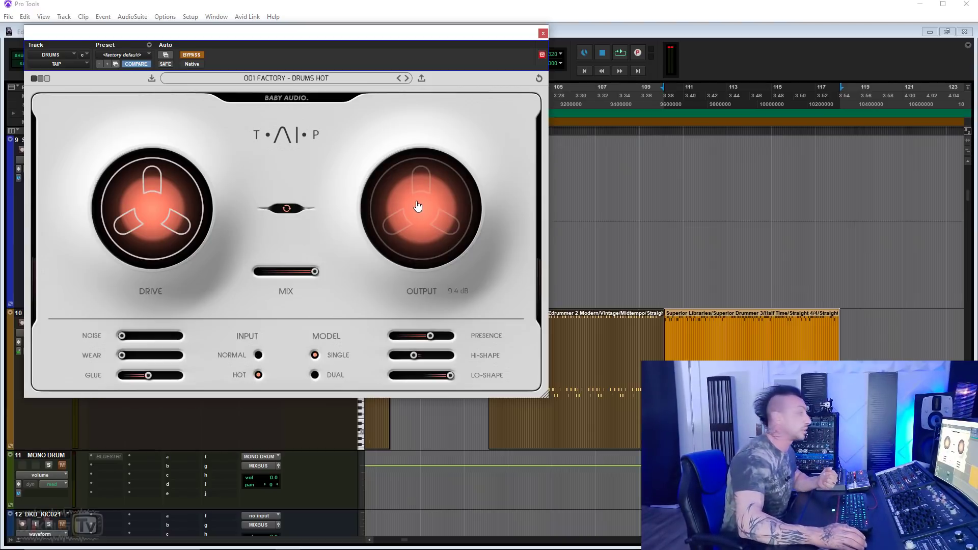
pyautogui.moveTo(286, 213)
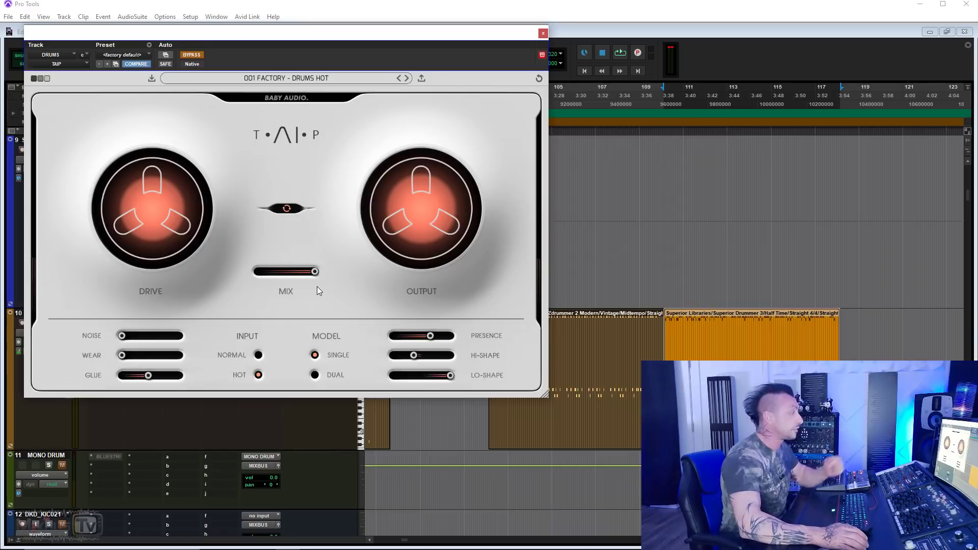
# Step: Try the Wear and Noise sliders, returning both to zero, and try Glue at zero before setting it to 48
pyautogui.moveTo(144, 355)
pyautogui.moveTo(122, 355); pyautogui.dragTo(97, 357)
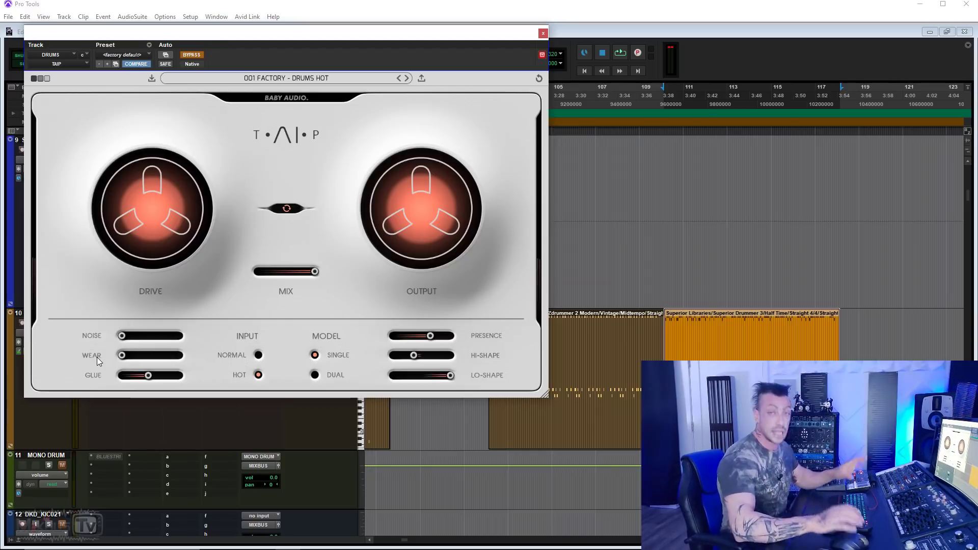
pyautogui.moveTo(122, 337)
pyautogui.mouseDown()
pyautogui.moveTo(178, 341)
pyautogui.moveTo(111, 336)
pyautogui.mouseUp()
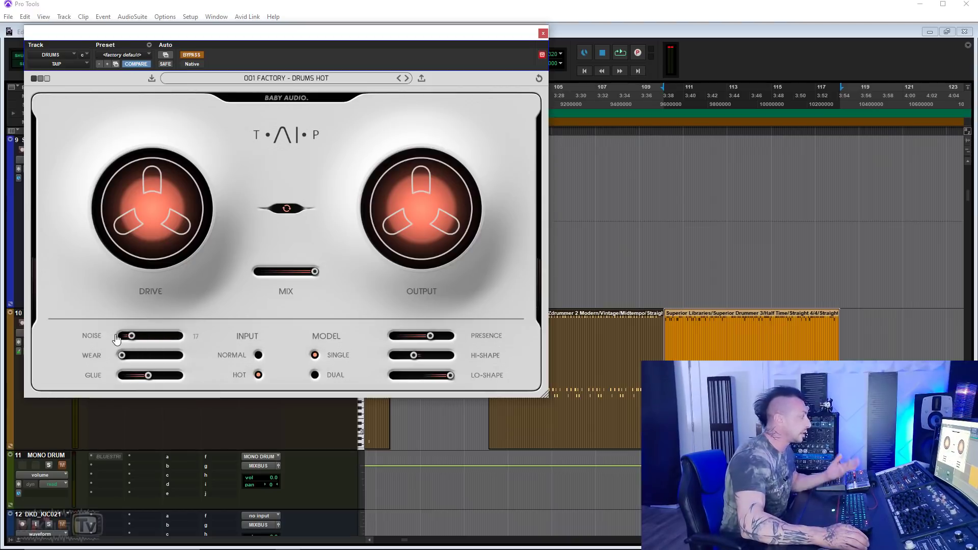
pyautogui.moveTo(149, 376); pyautogui.dragTo(90, 376)
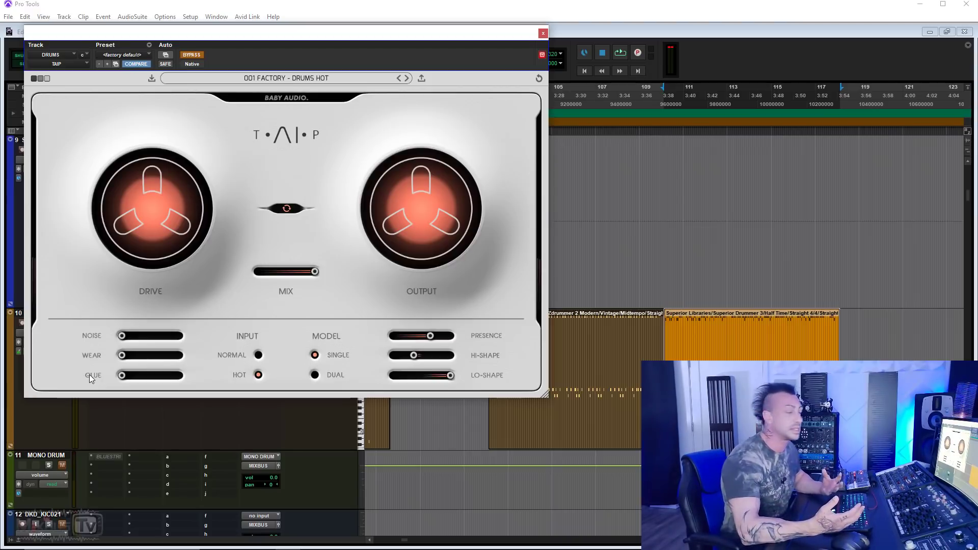
pyautogui.moveTo(122, 376); pyautogui.dragTo(150, 379)
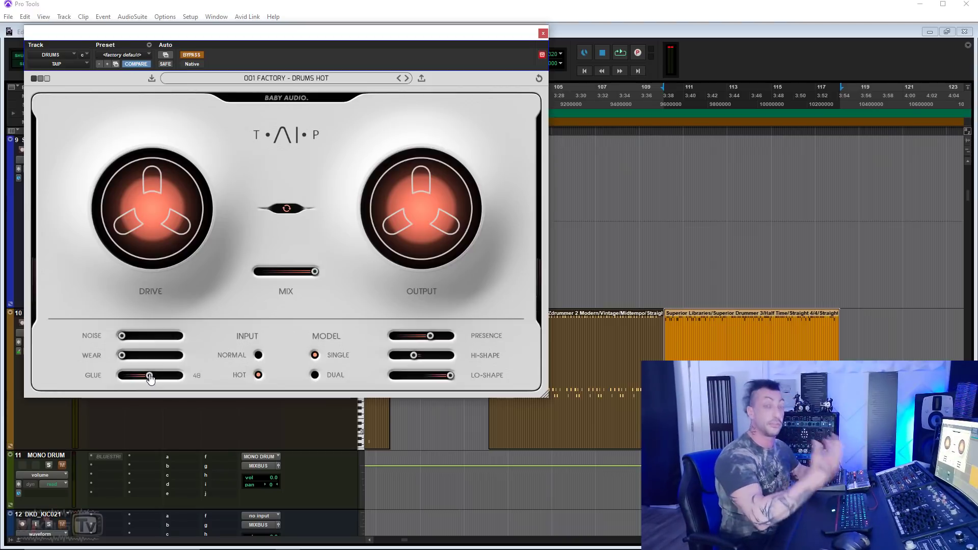
# Step: Set Input to Normal and Model to Dual, and center the Hi-Shape and Lo-Shape sliders
pyautogui.click(259, 356)
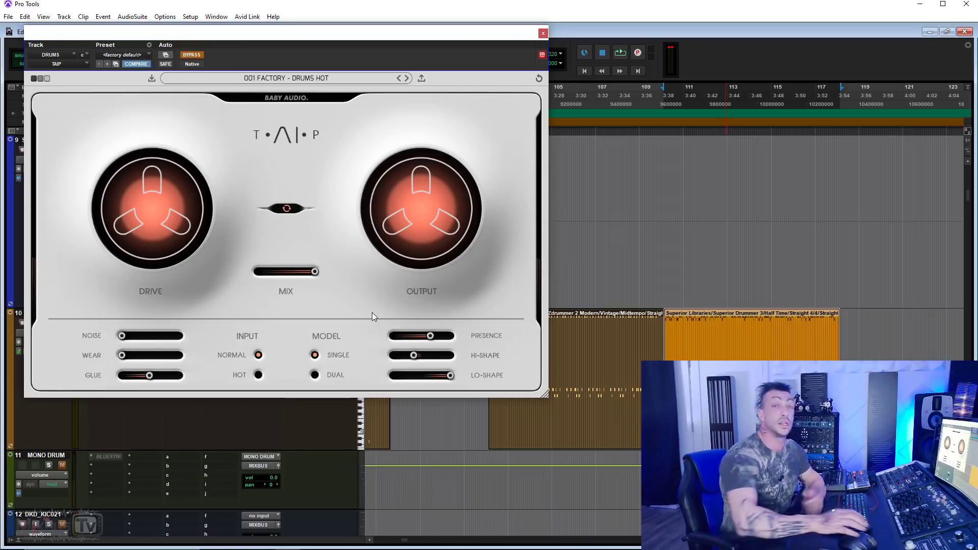
pyautogui.click(316, 376)
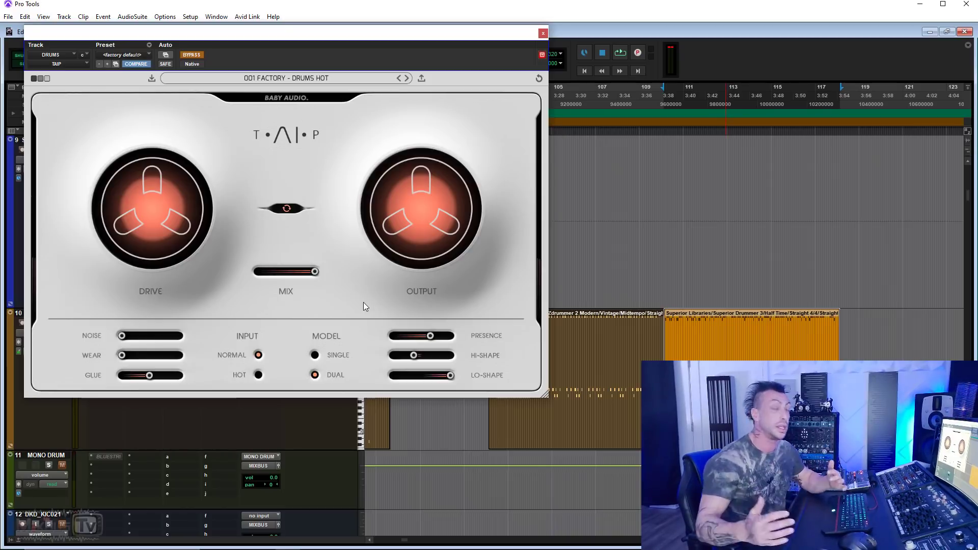
pyautogui.moveTo(431, 341)
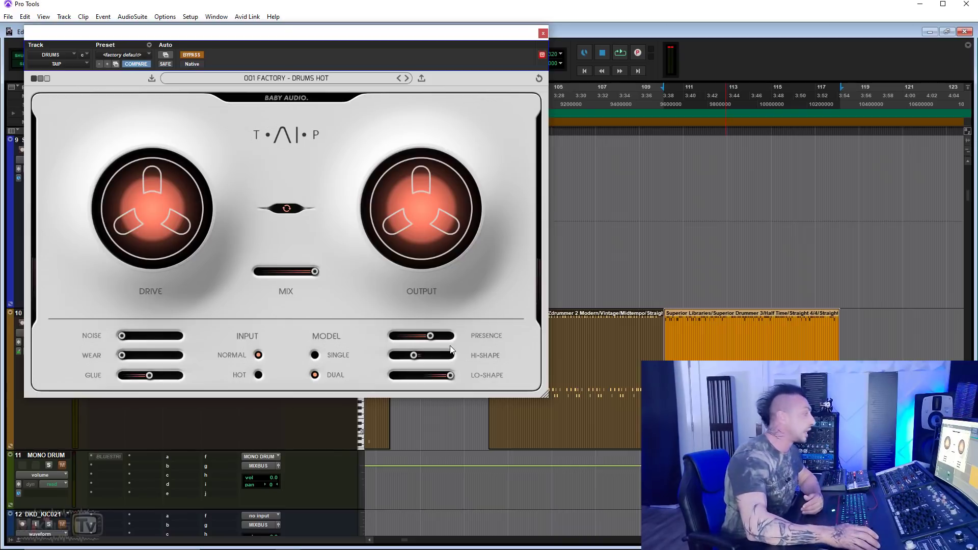
pyautogui.moveTo(415, 358)
pyautogui.moveTo(414, 358); pyautogui.dragTo(426, 377)
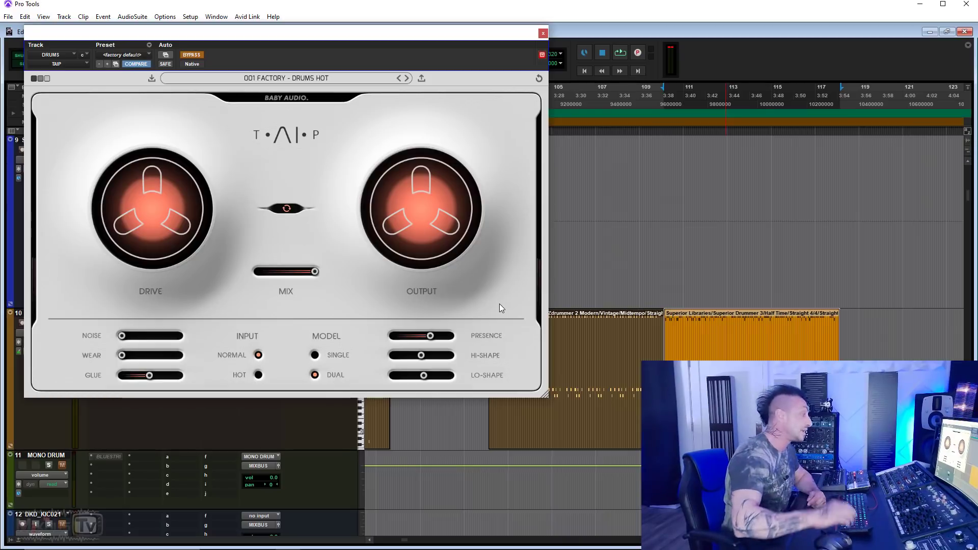
# Step: Play the drum loop with the plugin taken out of bypass, and reduce Presence and Hi-Shape
pyautogui.press('space')
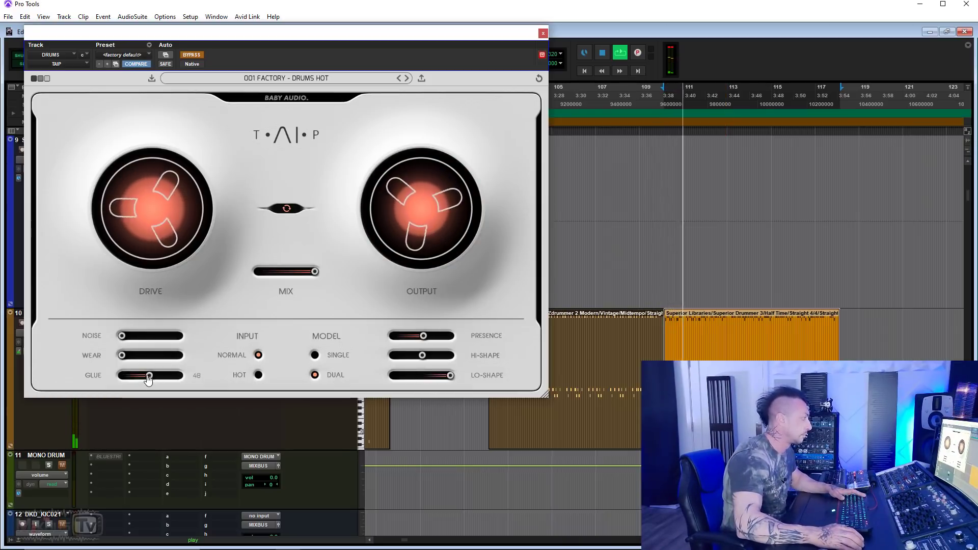
pyautogui.click(185, 54)
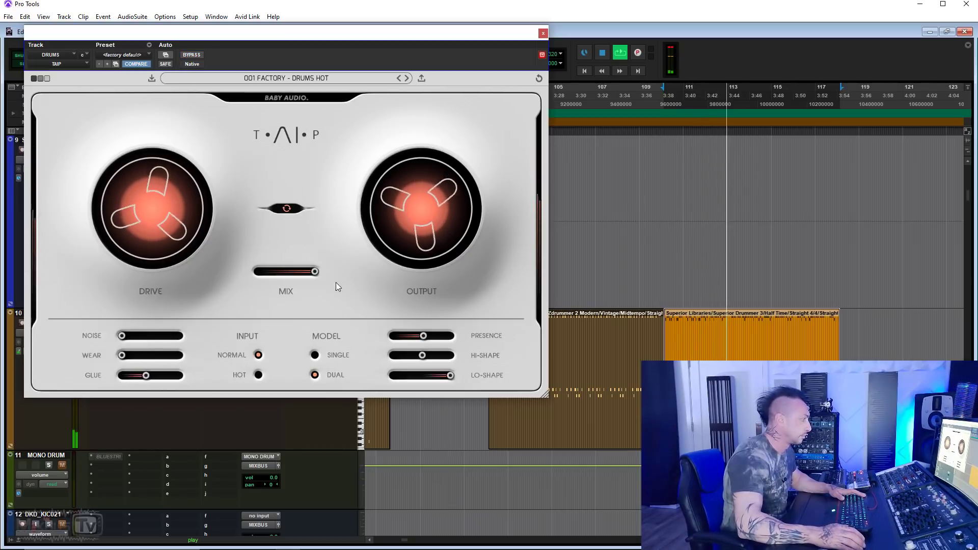
pyautogui.moveTo(423, 337); pyautogui.dragTo(416, 359)
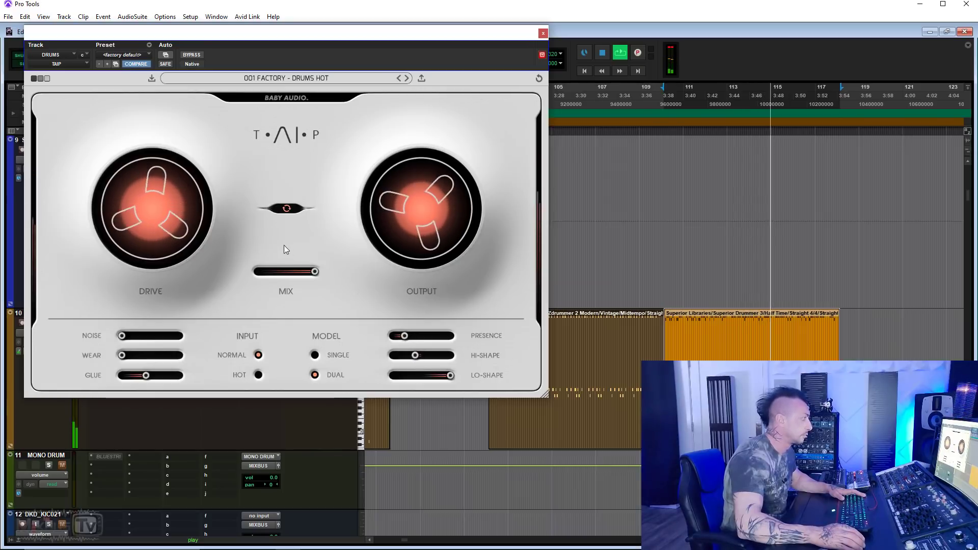
# Step: Raise Glue to about 61 and set Output to -3.2 dB, comparing the drums with the bypassed sound
pyautogui.moveTo(147, 376); pyautogui.dragTo(158, 382)
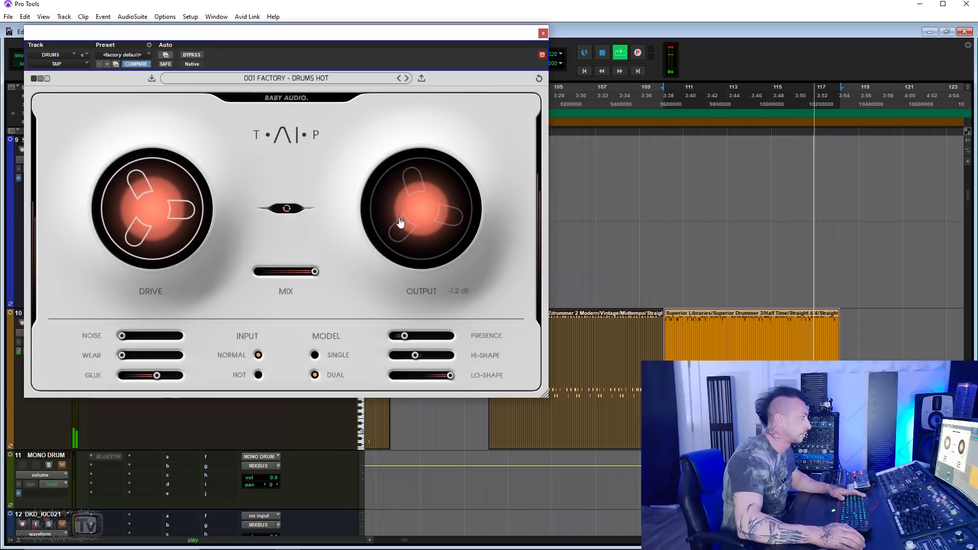
pyautogui.click(193, 56)
pyautogui.click(192, 54)
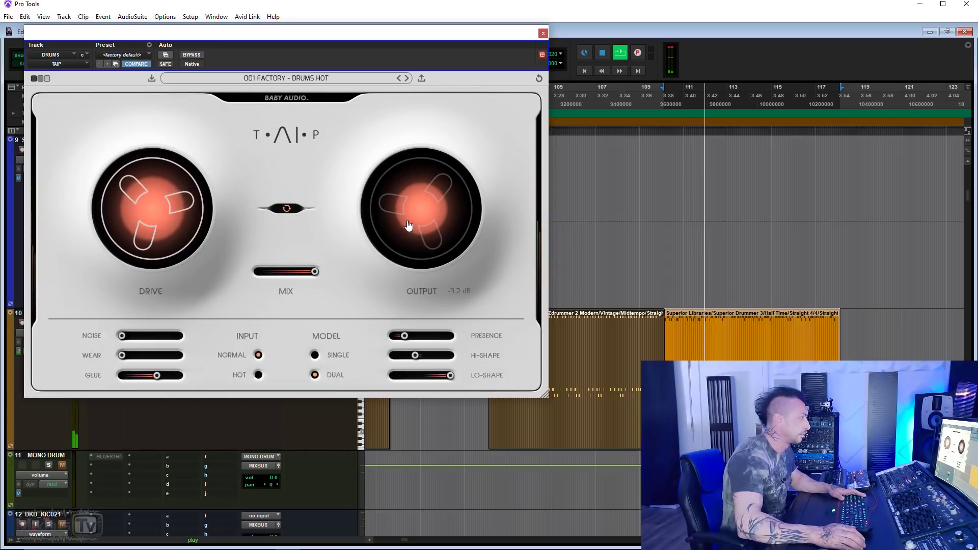
# Step: Switch Input to Hot and raise Presence to 62, comparing the result with the bypassed drums
pyautogui.click(259, 375)
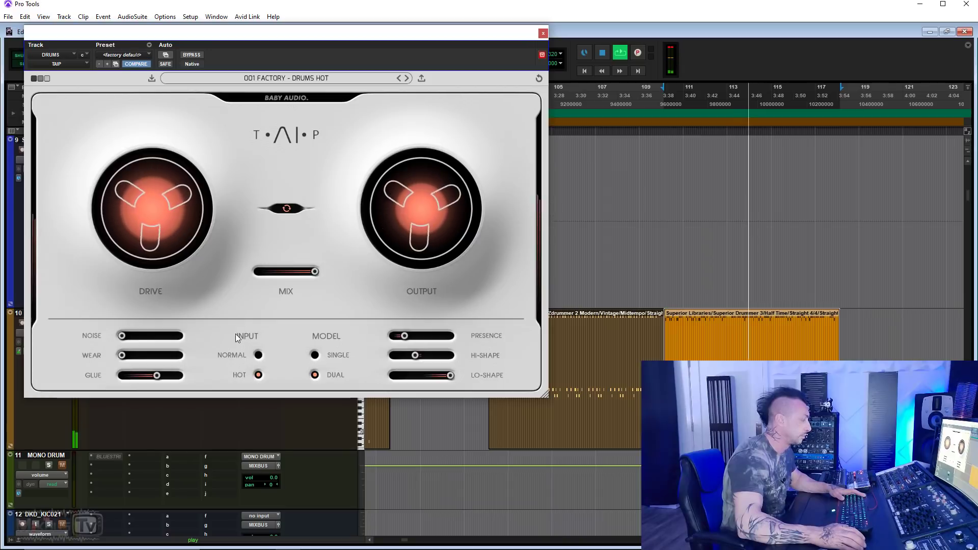
pyautogui.moveTo(405, 336); pyautogui.dragTo(430, 341)
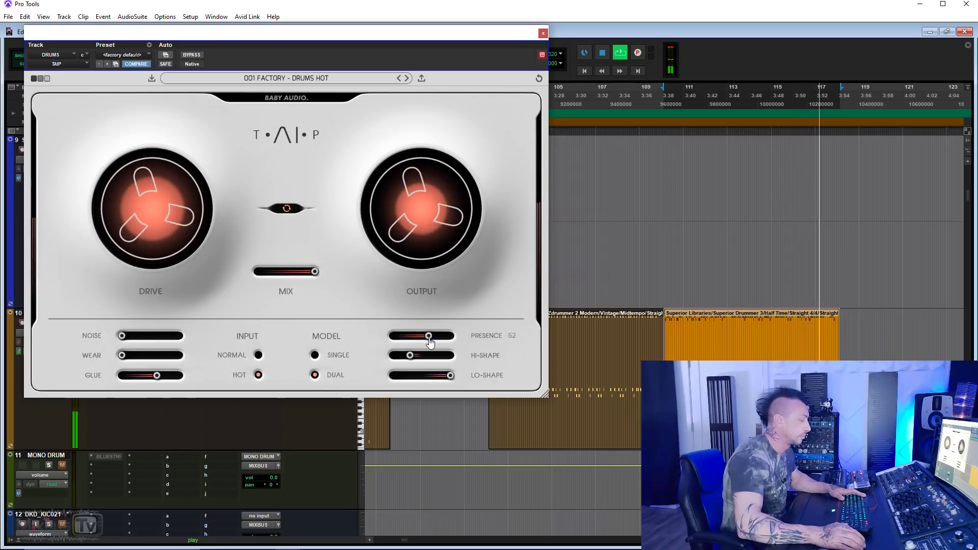
pyautogui.click(197, 55)
pyautogui.click(197, 55)
# Step: Reduce Mix to 83 and switch Input back to Normal, ending with playback stopped
pyautogui.moveTo(315, 272)
pyautogui.moveTo(314, 273)
pyautogui.mouseDown()
pyautogui.moveTo(249, 273)
pyautogui.moveTo(314, 275)
pyautogui.moveTo(305, 273)
pyautogui.mouseUp()
pyautogui.click(259, 354)
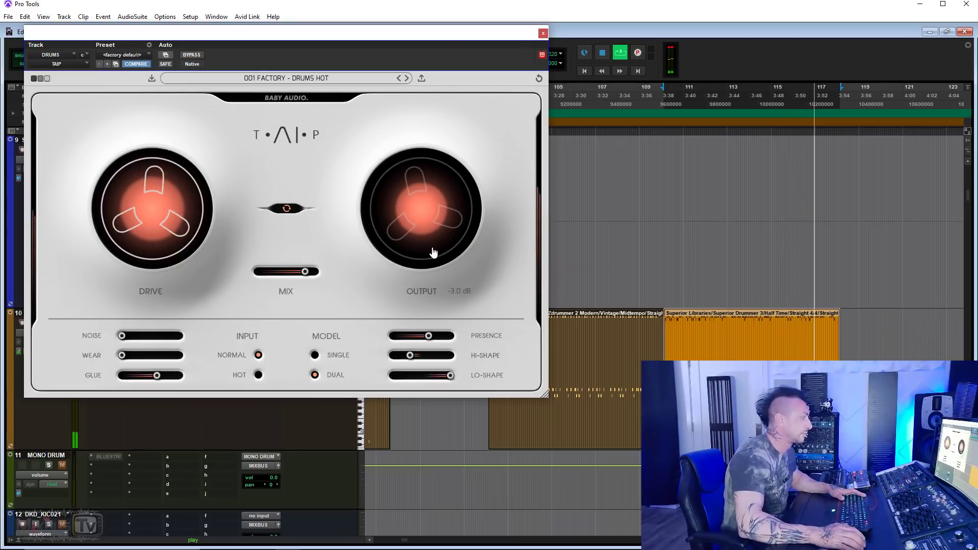
pyautogui.press('space')
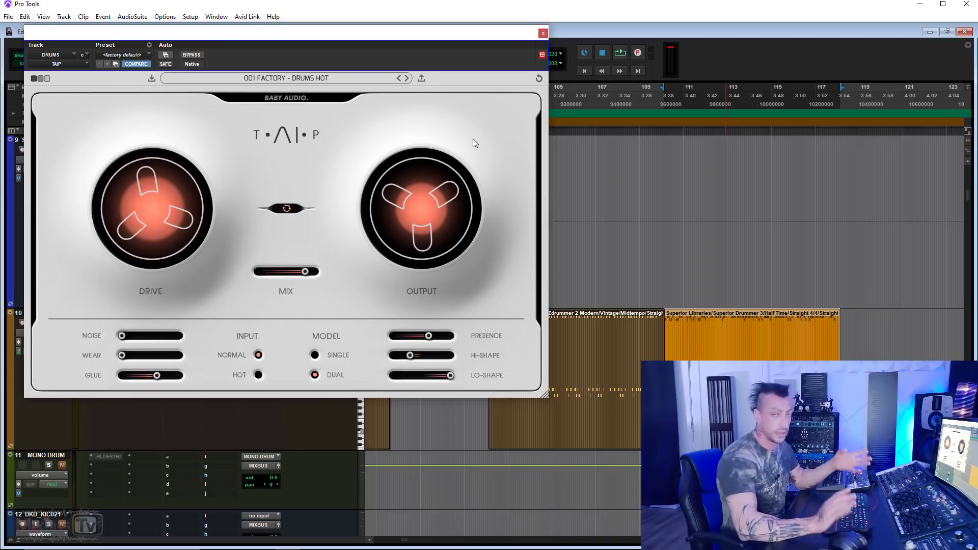
# Step: Pull Glue down to zero and restart the drum loop to hear it without glue
pyautogui.click(258, 375)
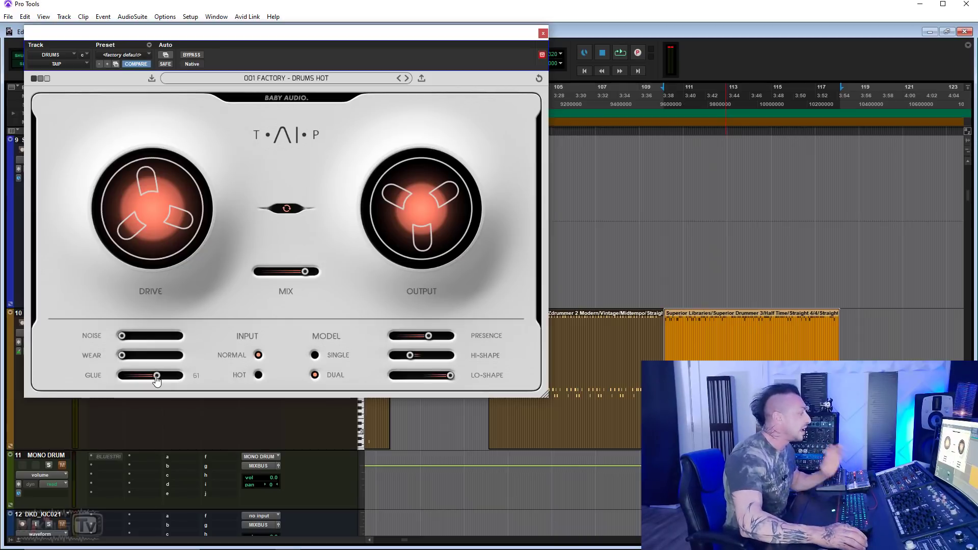
pyautogui.moveTo(156, 378); pyautogui.dragTo(109, 388)
pyautogui.press('space')
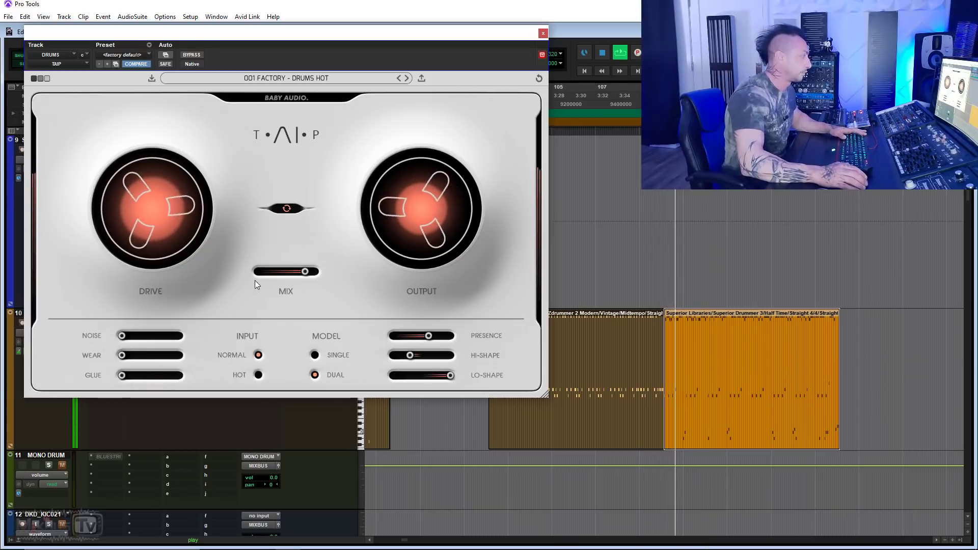
# Step: Raise Glue to near its maximum and set Output to -4.6 dB while the loop plays
pyautogui.moveTo(122, 379); pyautogui.dragTo(157, 382)
pyautogui.moveTo(162, 381); pyautogui.dragTo(174, 377)
pyautogui.moveTo(408, 236)
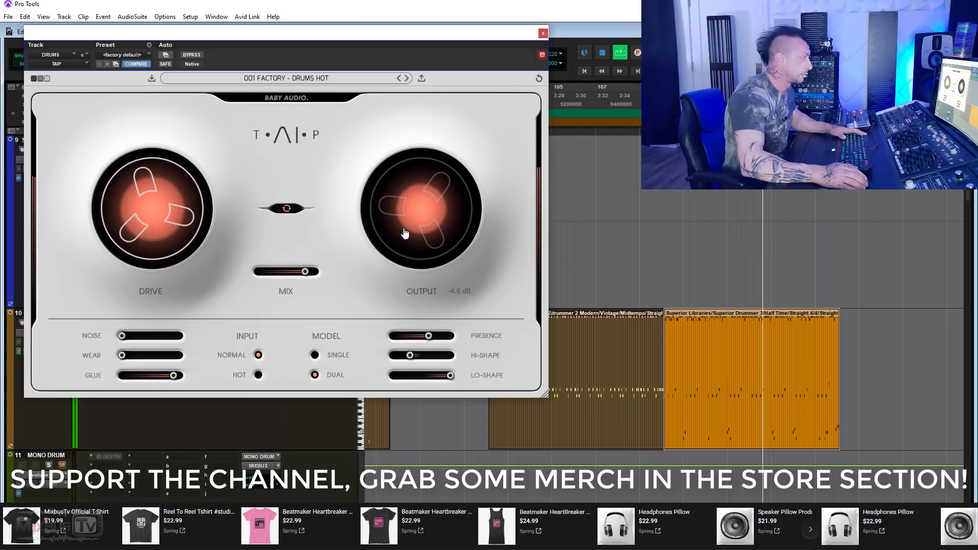
# Step: Compare the Single model with Dual, raise Mix to 100, and check the processed drums against bypass
pyautogui.click(314, 355)
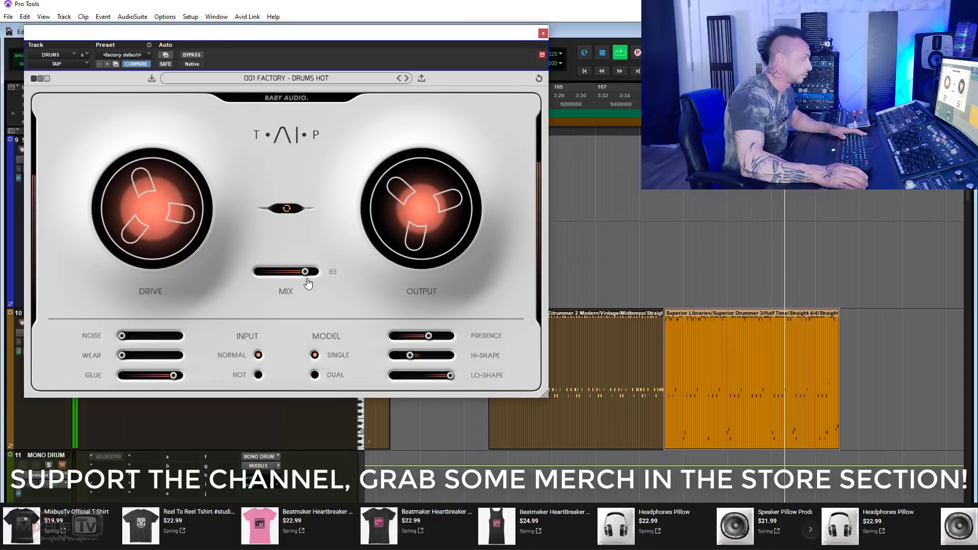
pyautogui.click(315, 375)
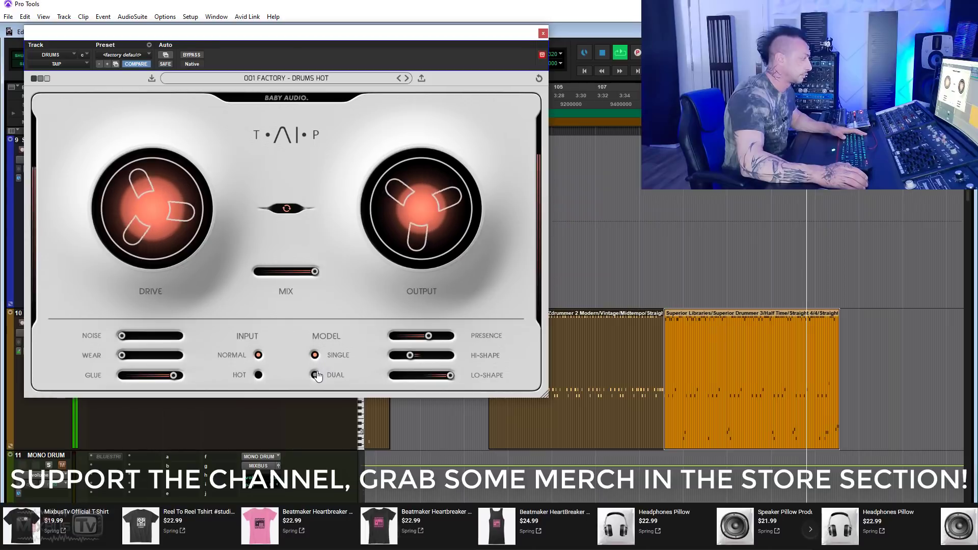
pyautogui.click(196, 57)
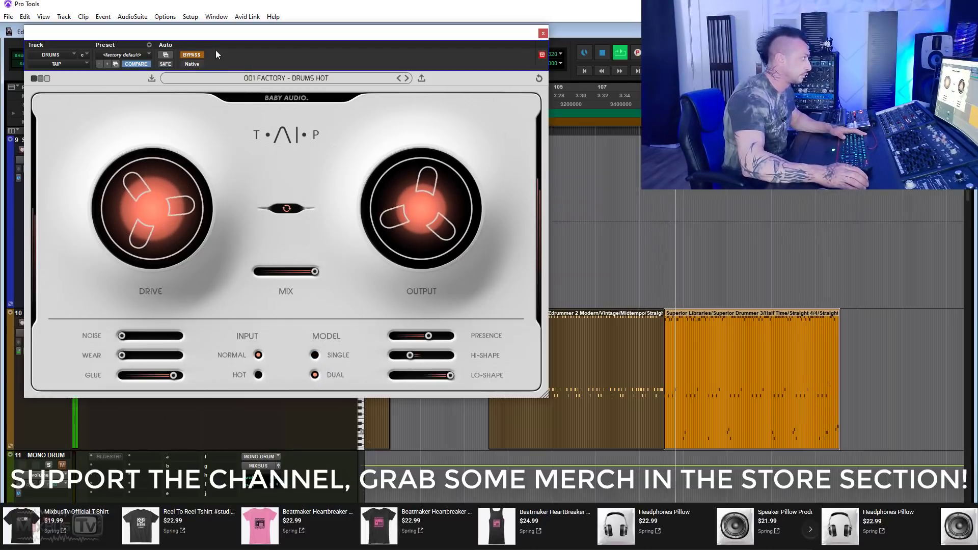
pyautogui.click(191, 55)
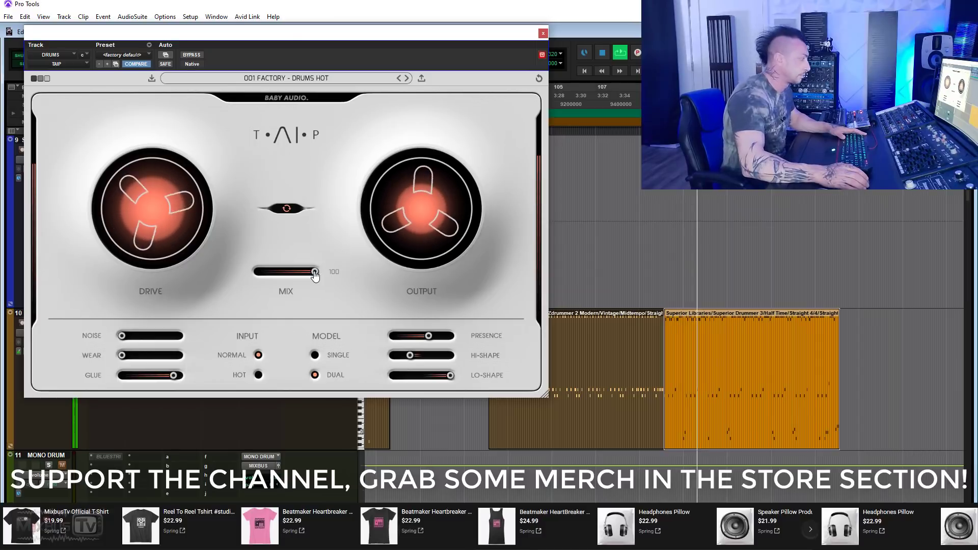
# Step: Reduce Mix to 53 and compare the processed drums with the bypassed signal
pyautogui.moveTo(317, 275); pyautogui.dragTo(289, 283)
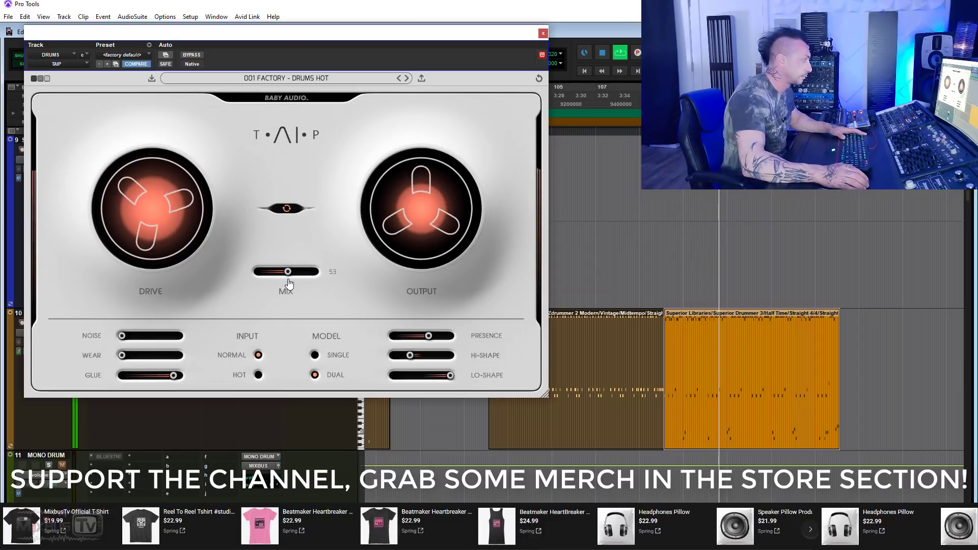
pyautogui.click(192, 54)
pyautogui.click(191, 55)
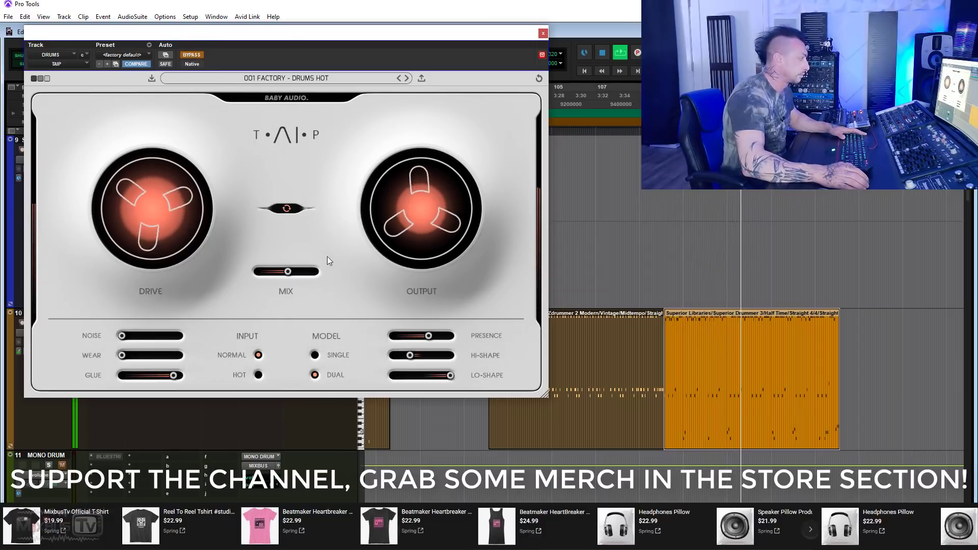
pyautogui.press('space')
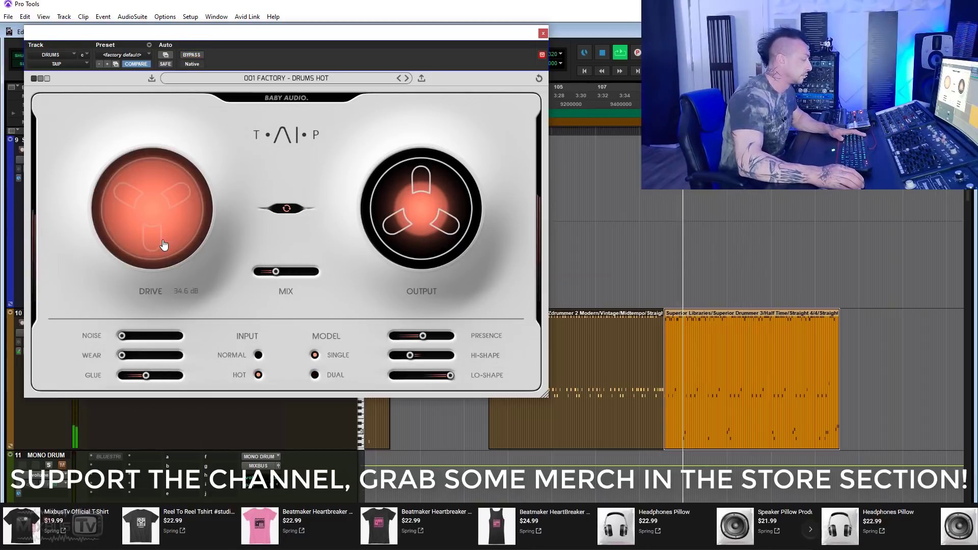
# Step: Audition the Dual model on the heavily driven drums and switch back to Single
pyautogui.moveTo(413, 381)
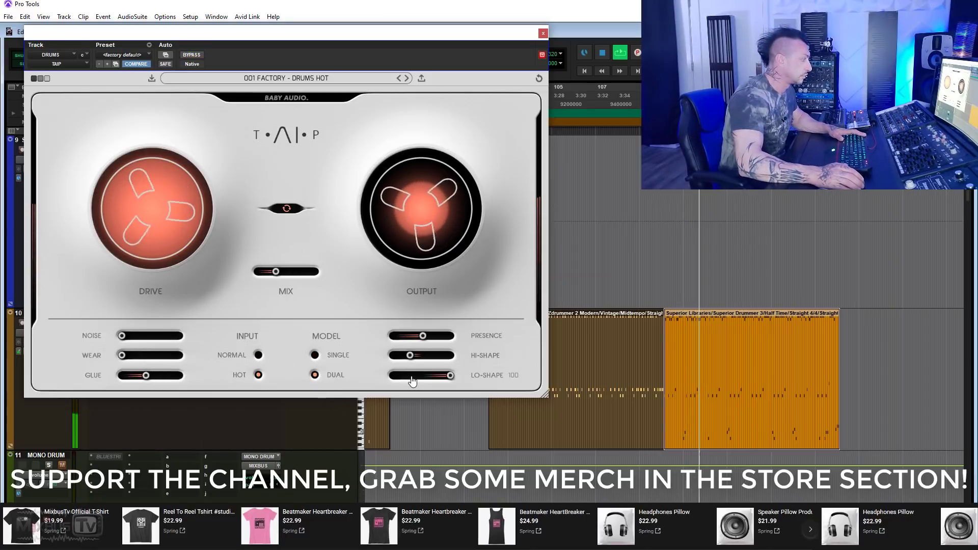
pyautogui.click(315, 356)
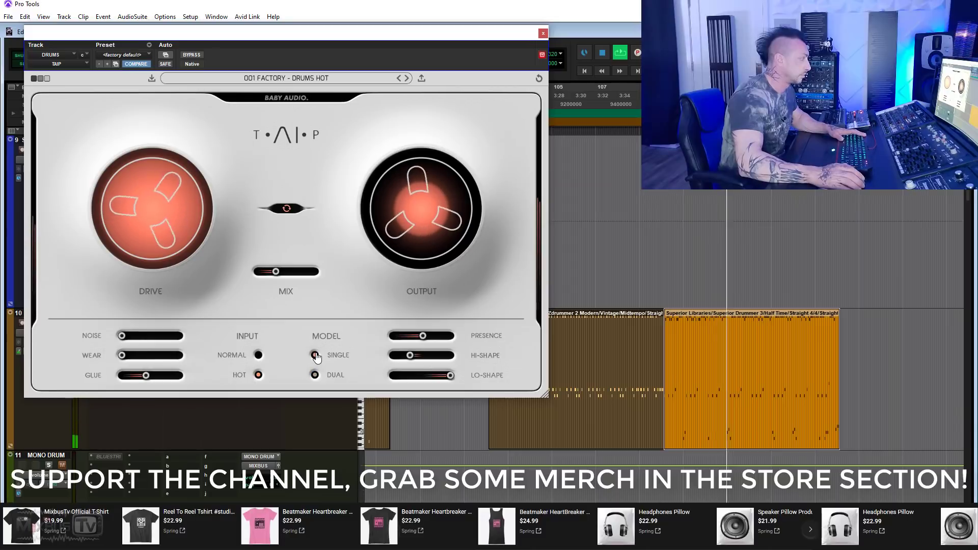
# Step: Lower Mix to 28, raise Presence to maximum, and set Hi-Shape slightly above center
pyautogui.moveTo(390, 342)
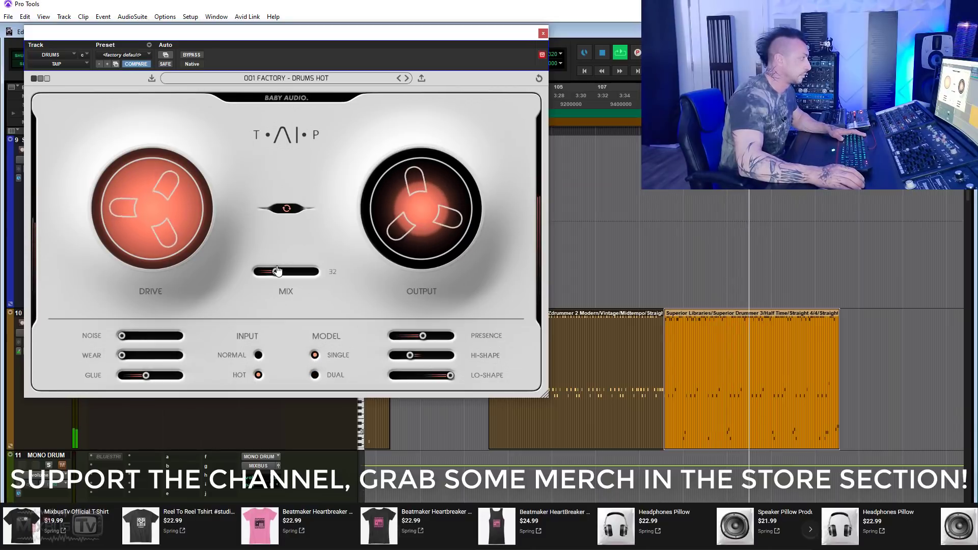
pyautogui.moveTo(273, 275)
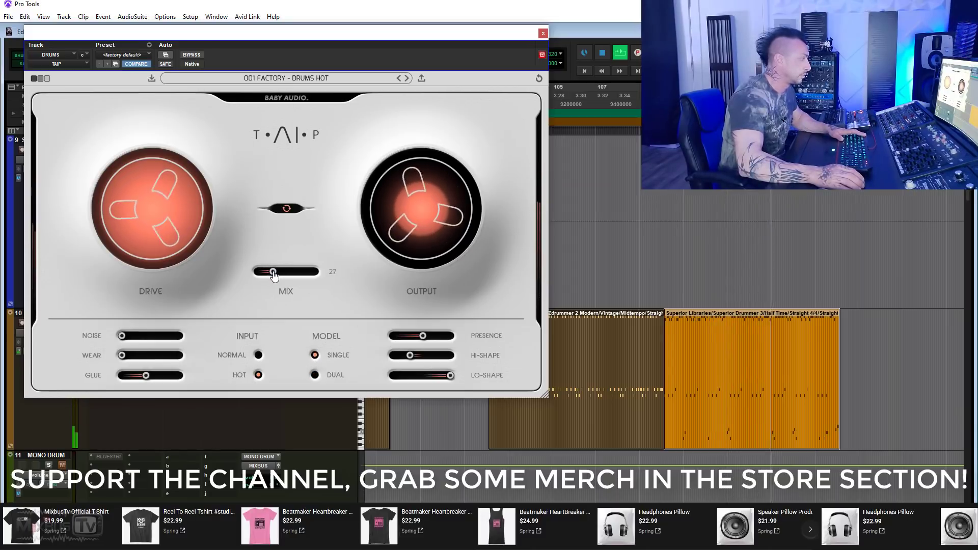
pyautogui.moveTo(423, 336); pyautogui.dragTo(427, 357)
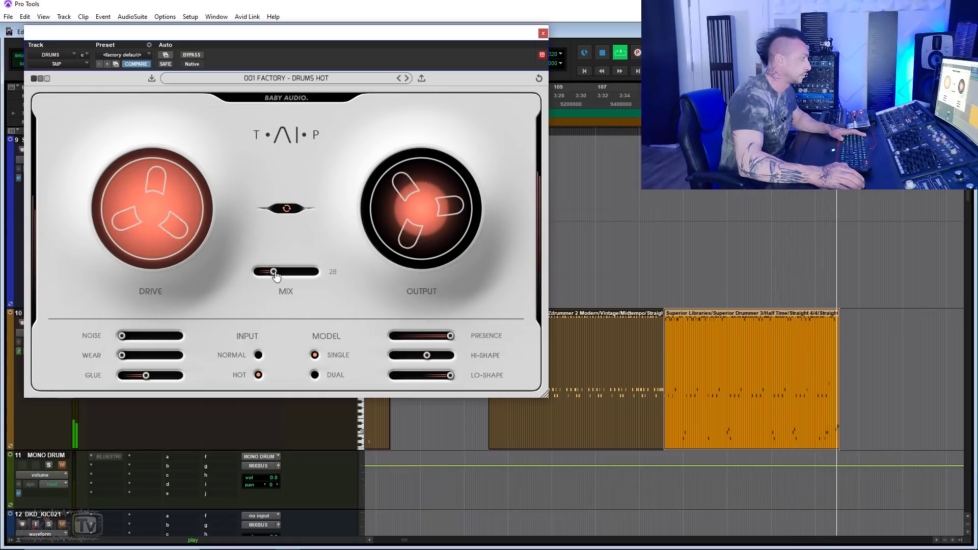
# Step: Compare the processed drums with the bypassed signal and fine-tune Hi-Shape slightly above center
pyautogui.click(191, 54)
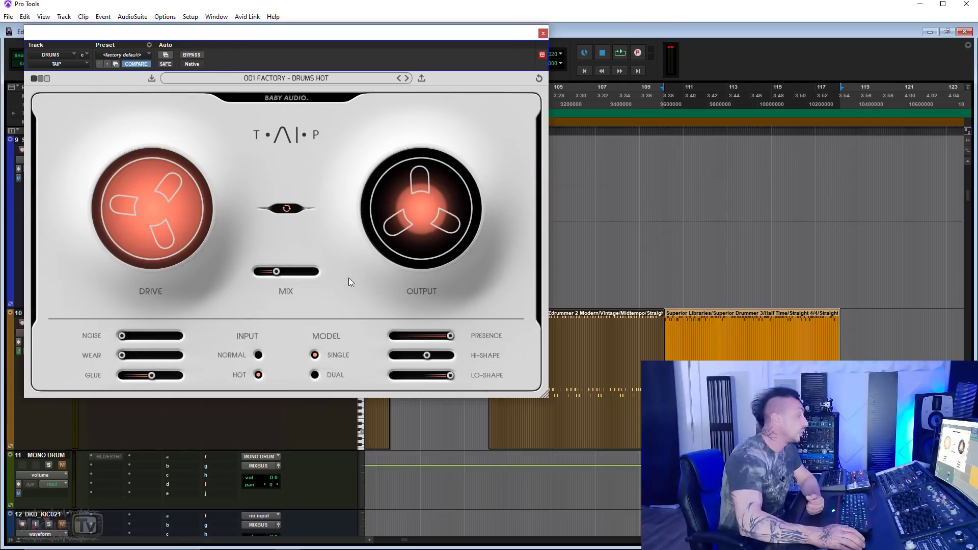
pyautogui.moveTo(179, 257)
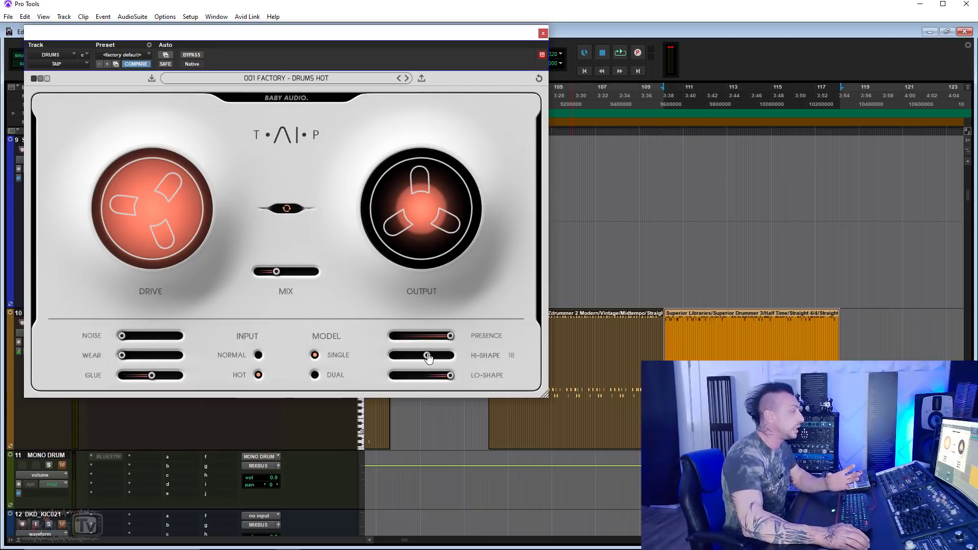
pyautogui.moveTo(438, 361); pyautogui.dragTo(431, 363)
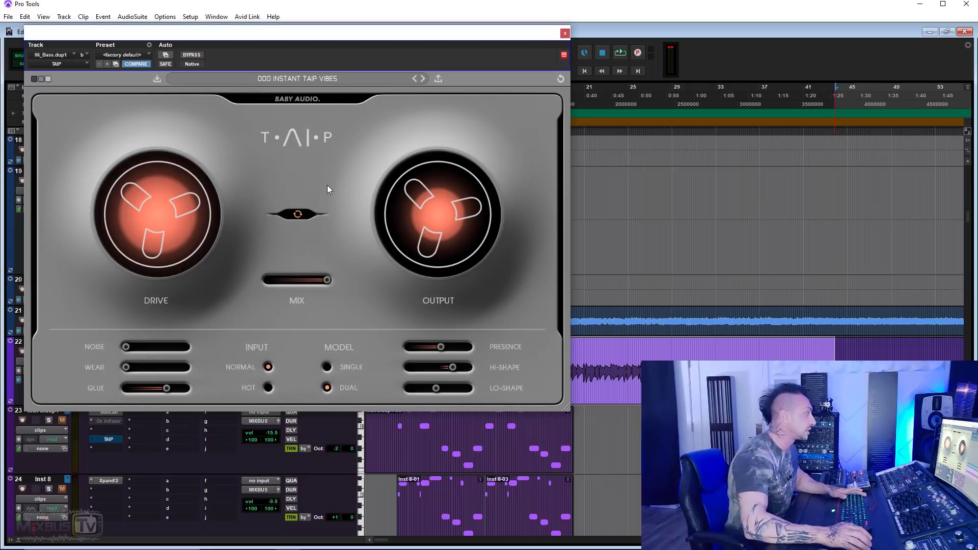
# Step: Play the bass track, lower TAIP's Drive, and compare the processed bass with the bypassed signal
pyautogui.press('space')
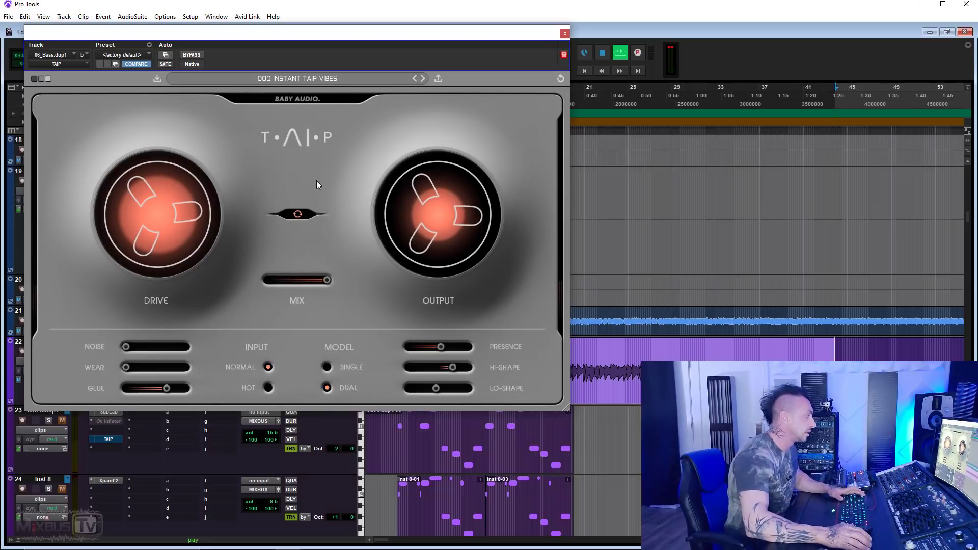
pyautogui.click(198, 59)
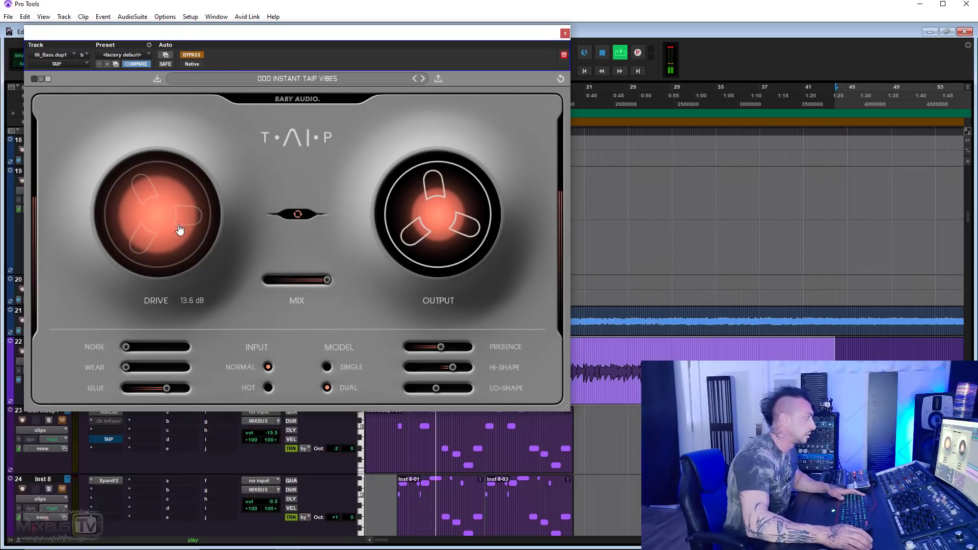
pyautogui.moveTo(164, 229); pyautogui.dragTo(168, 251)
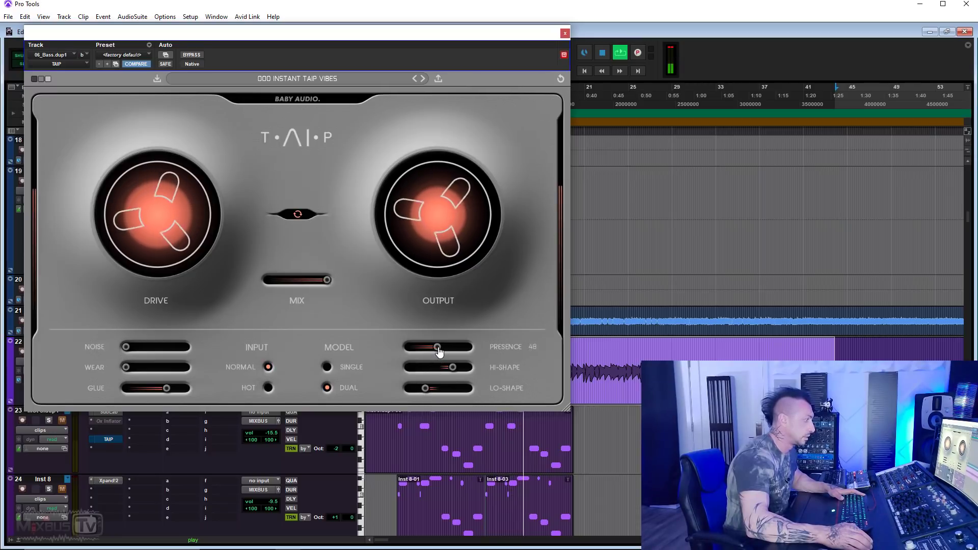
pyautogui.click(190, 55)
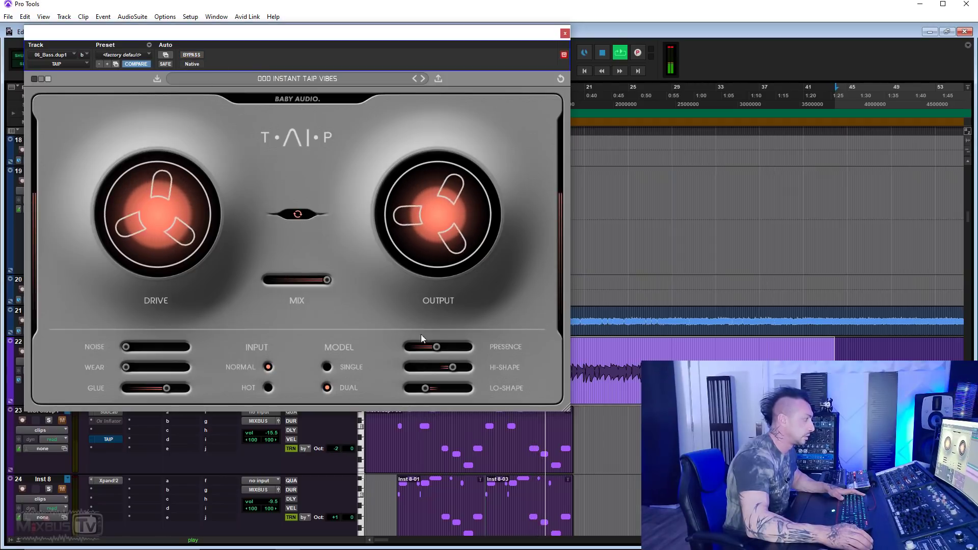
# Step: Raise Lo-Shape to maximum on the bass and audition it with the Hot input setting
pyautogui.moveTo(426, 392); pyautogui.dragTo(484, 396)
pyautogui.moveTo(470, 397)
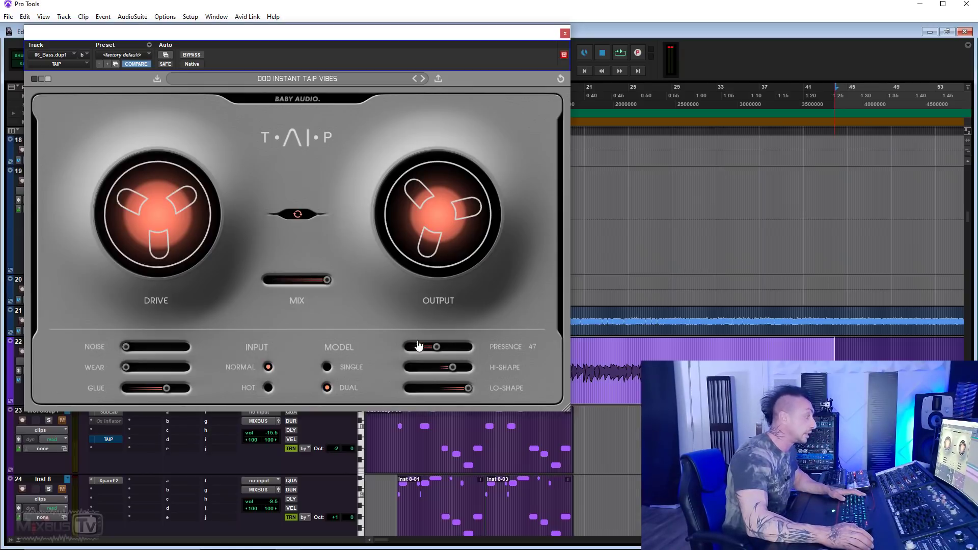
pyautogui.press('space')
pyautogui.click(269, 388)
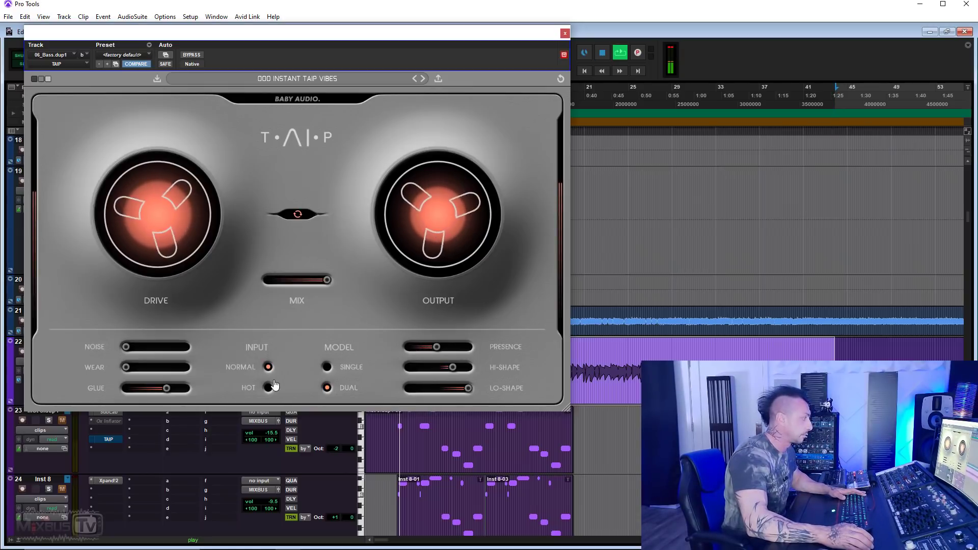
# Step: Balance Drive at about 15.9 dB against Output at about -8.2 dB, comparing the bass with the bypassed signal
pyautogui.moveTo(187, 240)
pyautogui.moveTo(188, 239); pyautogui.dragTo(168, 212)
pyautogui.moveTo(465, 230); pyautogui.dragTo(441, 245)
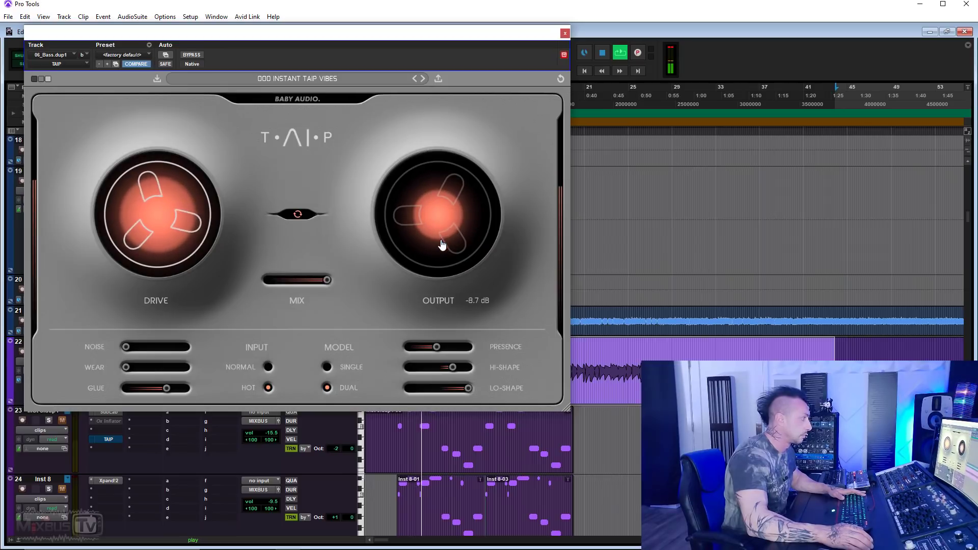
pyautogui.moveTo(182, 243); pyautogui.dragTo(159, 214)
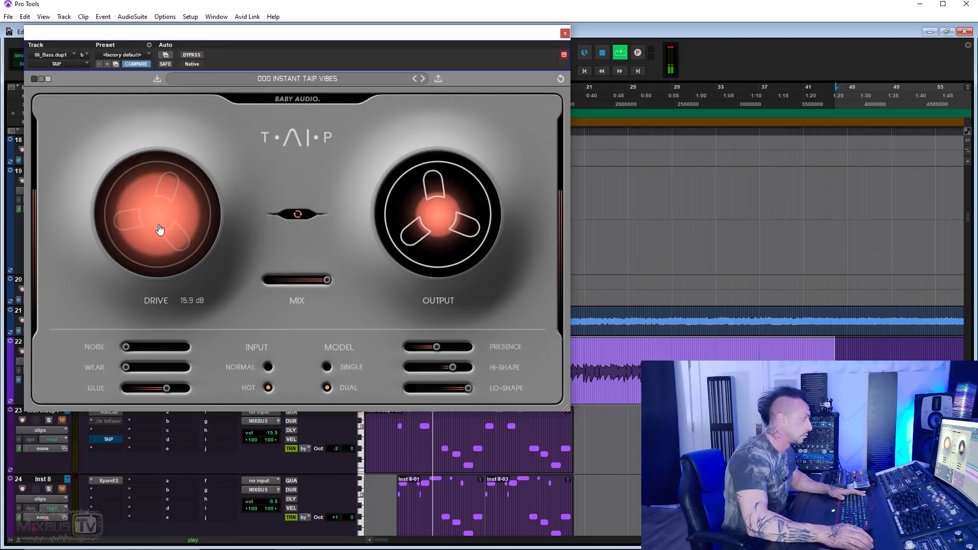
pyautogui.moveTo(428, 236); pyautogui.dragTo(430, 229)
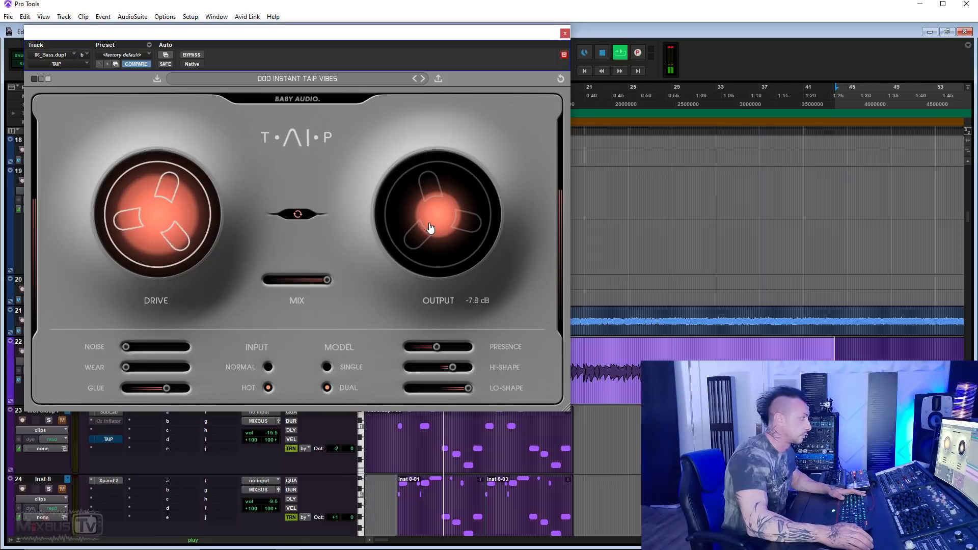
pyautogui.click(196, 56)
pyautogui.click(193, 55)
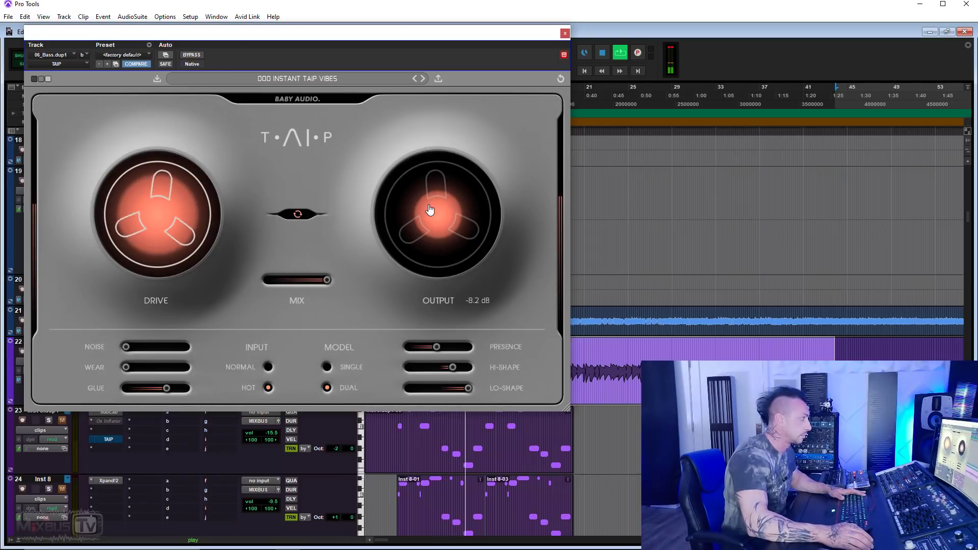
# Step: Return the bass to Normal input with more Drive, and reduce Hi-Shape and Lo-Shape from their previous settings
pyautogui.moveTo(451, 367); pyautogui.dragTo(441, 368)
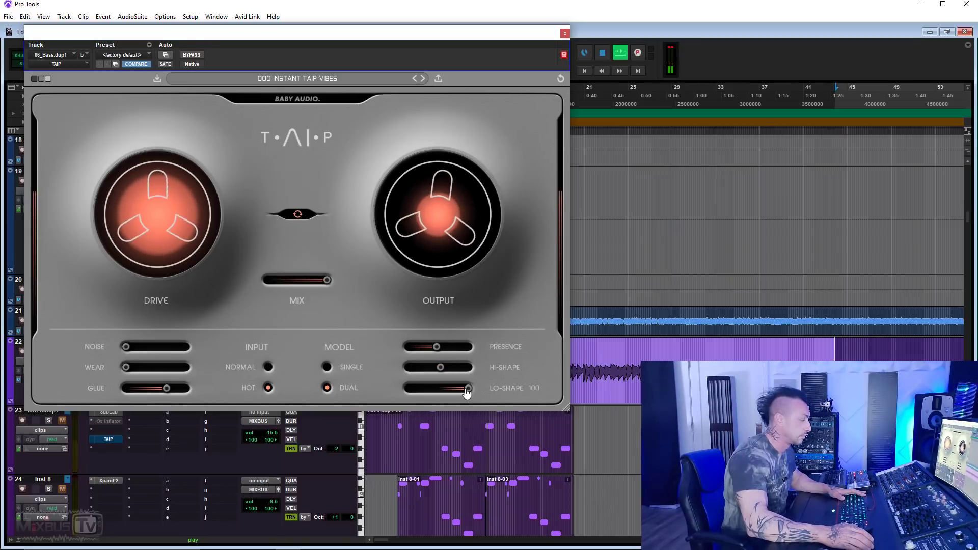
pyautogui.moveTo(467, 388)
pyautogui.mouseDown()
pyautogui.moveTo(436, 390)
pyautogui.moveTo(469, 390)
pyautogui.mouseUp()
pyautogui.click(268, 368)
pyautogui.moveTo(467, 389); pyautogui.dragTo(443, 390)
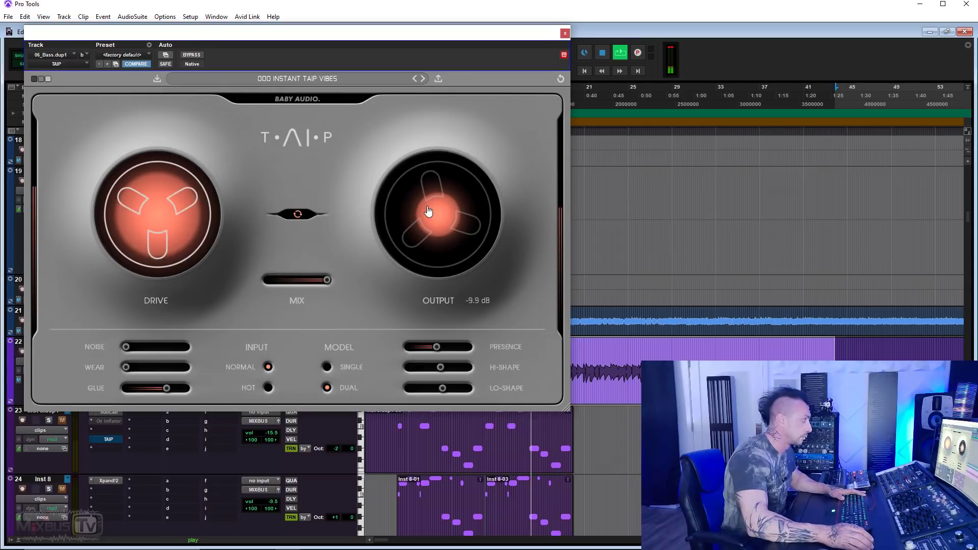
pyautogui.moveTo(187, 217); pyautogui.dragTo(184, 197)
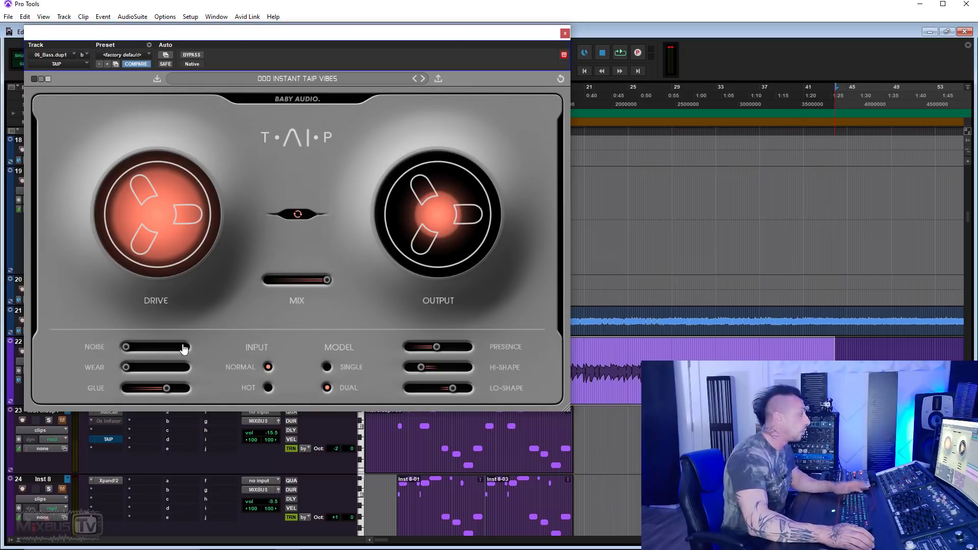
# Step: Lower Mix to about halfway and raise Wear to about 67 to create tape flanging on the playing bass
pyautogui.moveTo(328, 281)
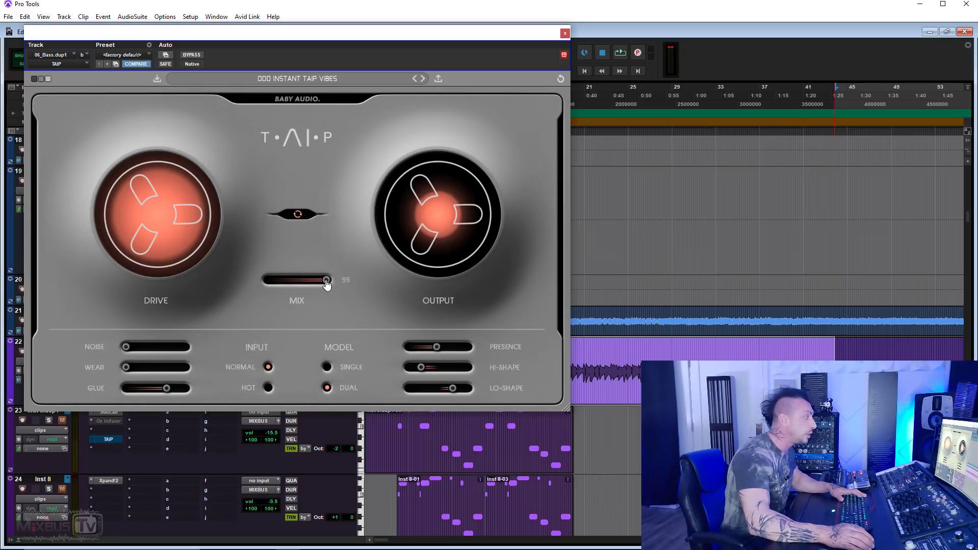
pyautogui.moveTo(308, 280); pyautogui.dragTo(295, 281)
pyautogui.press('space')
pyautogui.moveTo(167, 353)
pyautogui.moveTo(127, 371); pyautogui.dragTo(156, 372)
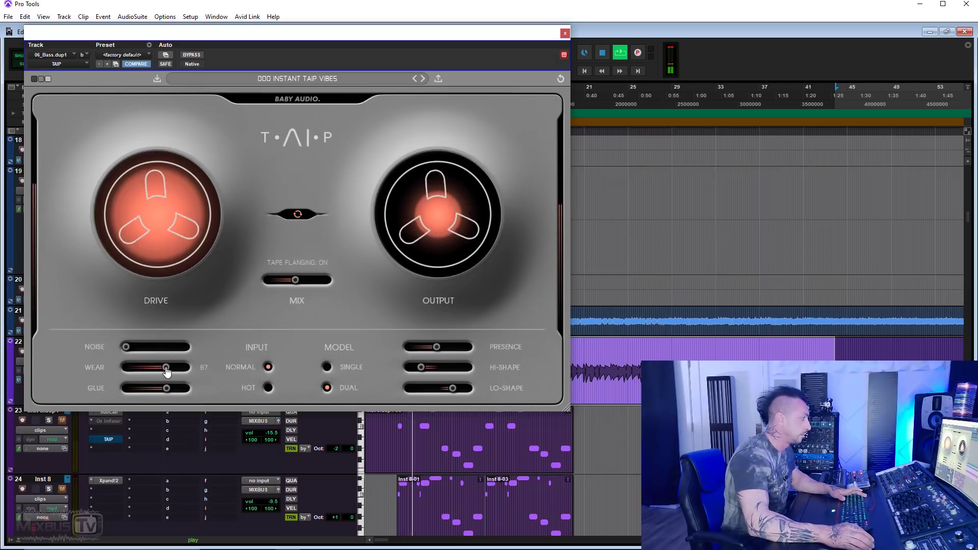
# Step: Set Lo-Shape to maximum and Mix to about 55, auditioning a lower Wear amount before raising it again
pyautogui.moveTo(453, 390); pyautogui.dragTo(469, 389)
pyautogui.moveTo(299, 288)
pyautogui.moveTo(300, 288); pyautogui.dragTo(302, 289)
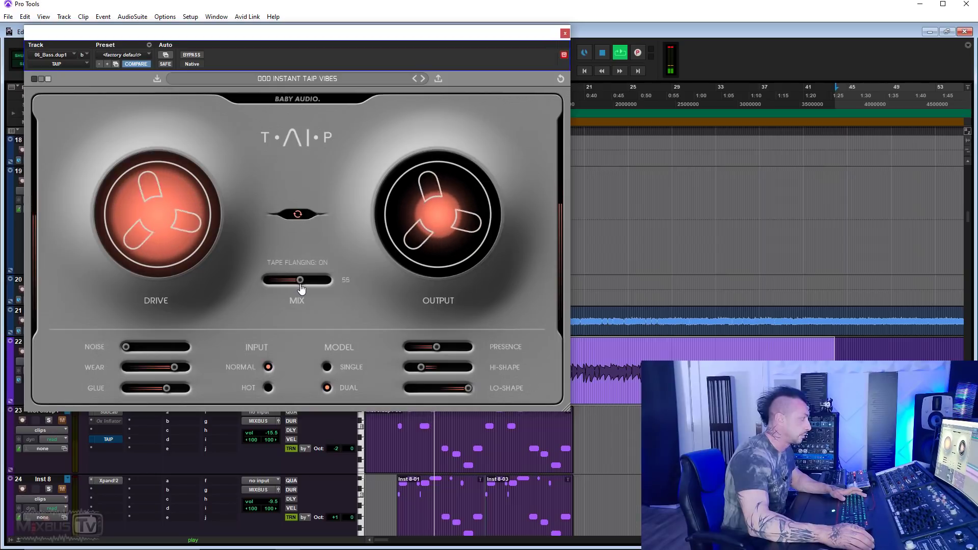
pyautogui.moveTo(164, 374); pyautogui.dragTo(147, 376)
pyautogui.moveTo(171, 389)
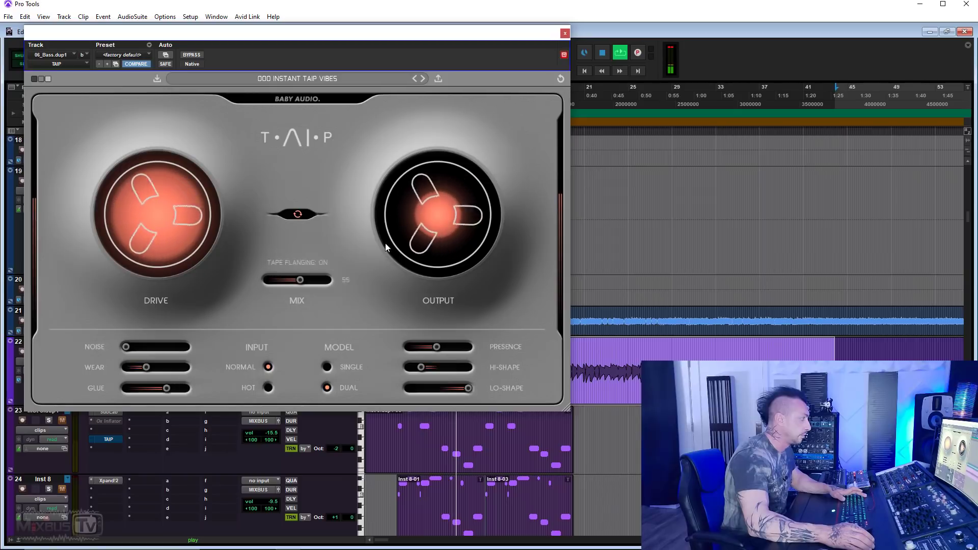
pyautogui.moveTo(146, 367); pyautogui.dragTo(173, 369)
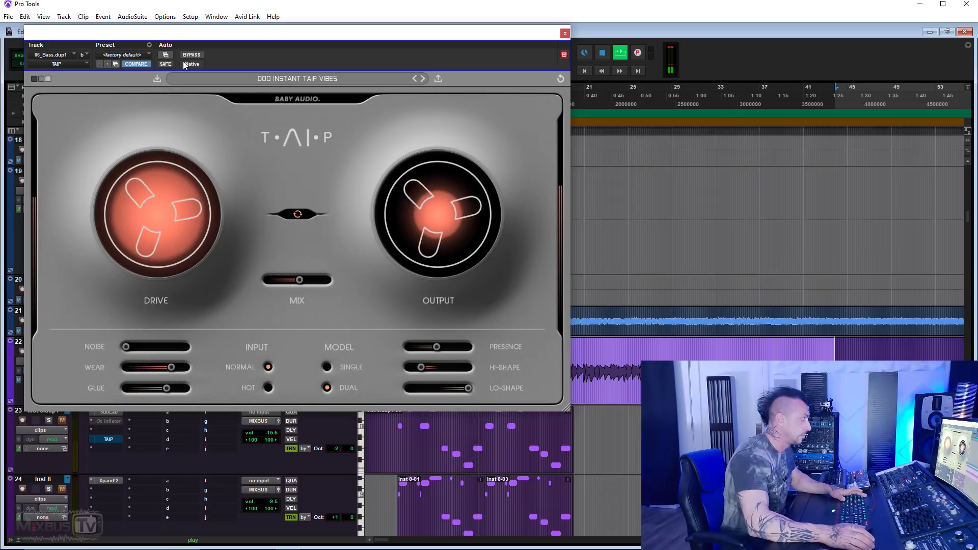
# Step: Compare the flanged bass with the bypassed signal and try Wear at about 84
pyautogui.click(193, 56)
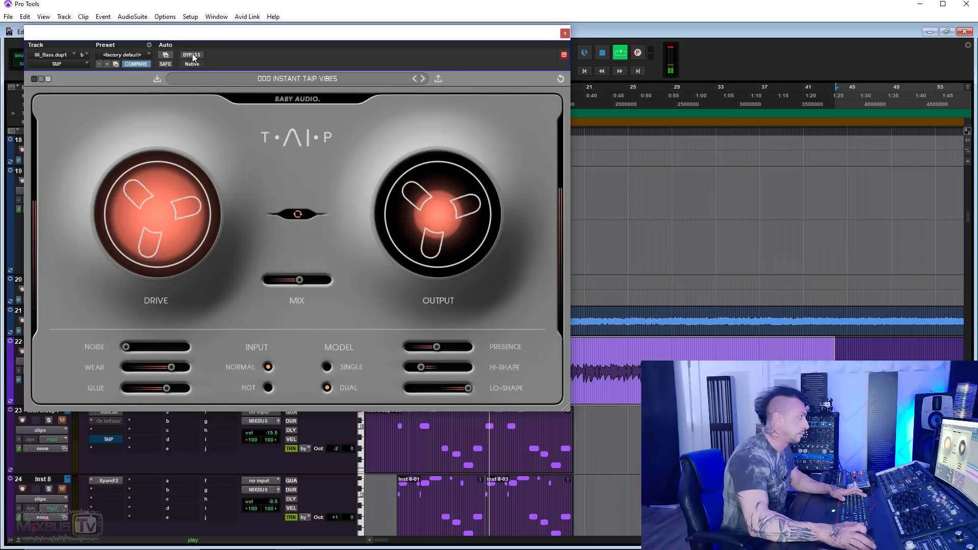
pyautogui.click(298, 214)
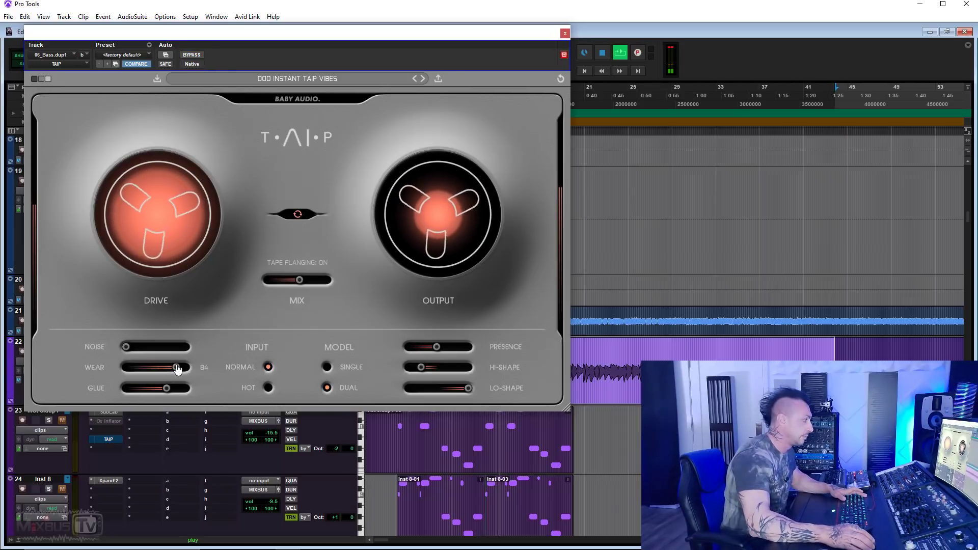
pyautogui.moveTo(171, 371); pyautogui.dragTo(169, 373)
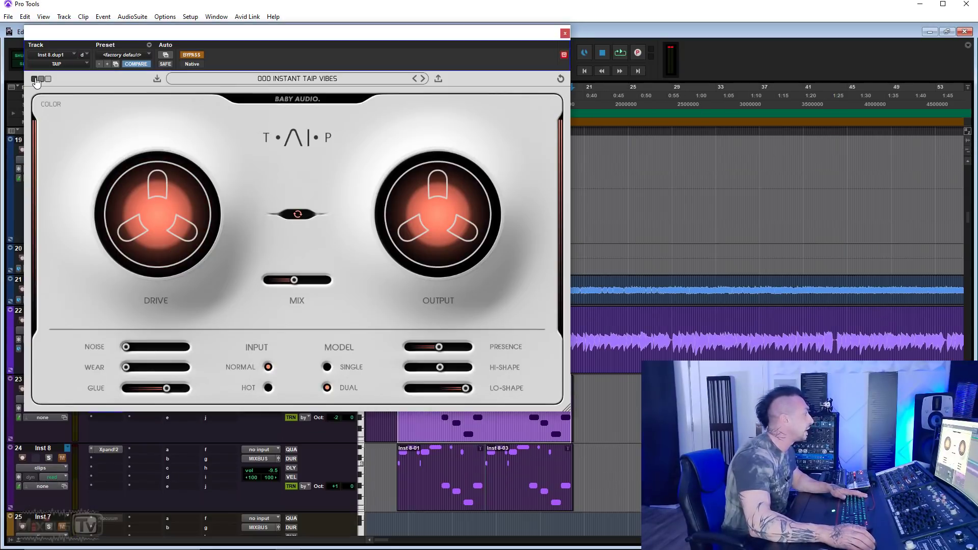
# Step: Switch the plug-in to its dark color scheme and compare the processed Inst 8.dup1 synth with the bypassed signal
pyautogui.click(34, 79)
pyautogui.press('space')
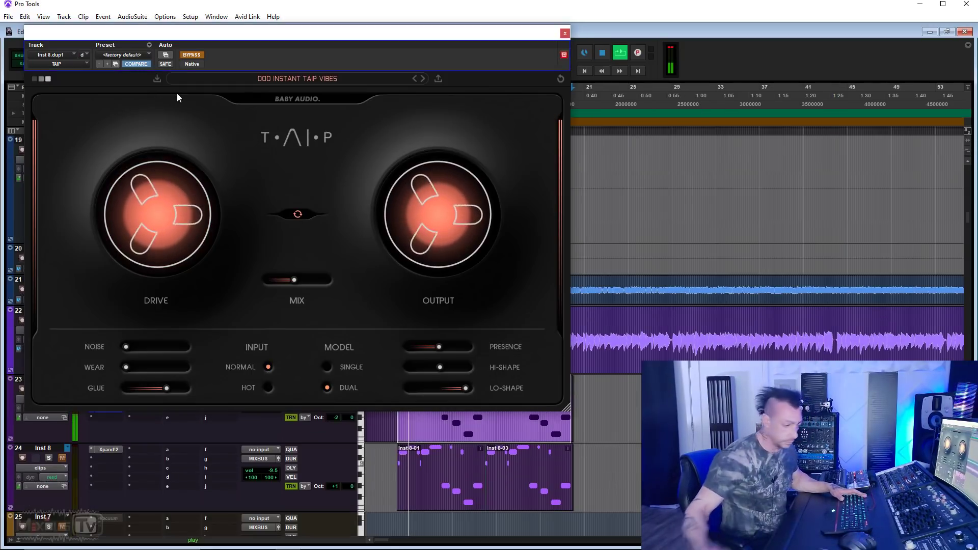
pyautogui.click(192, 56)
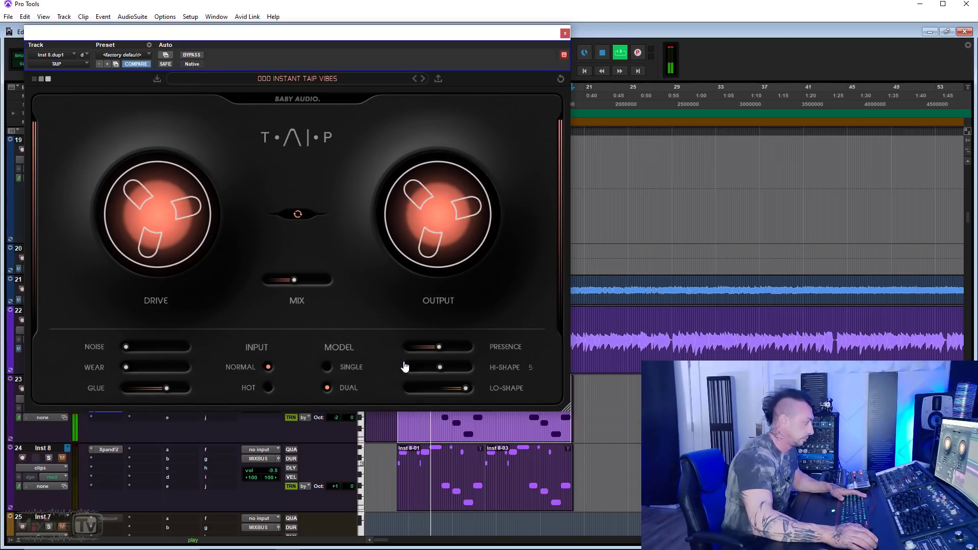
pyautogui.moveTo(294, 285)
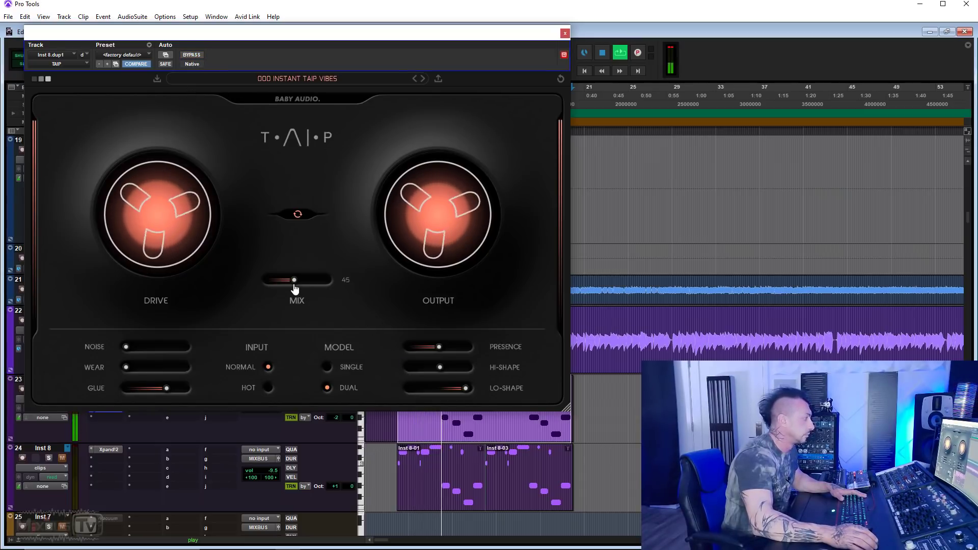
pyautogui.click(193, 56)
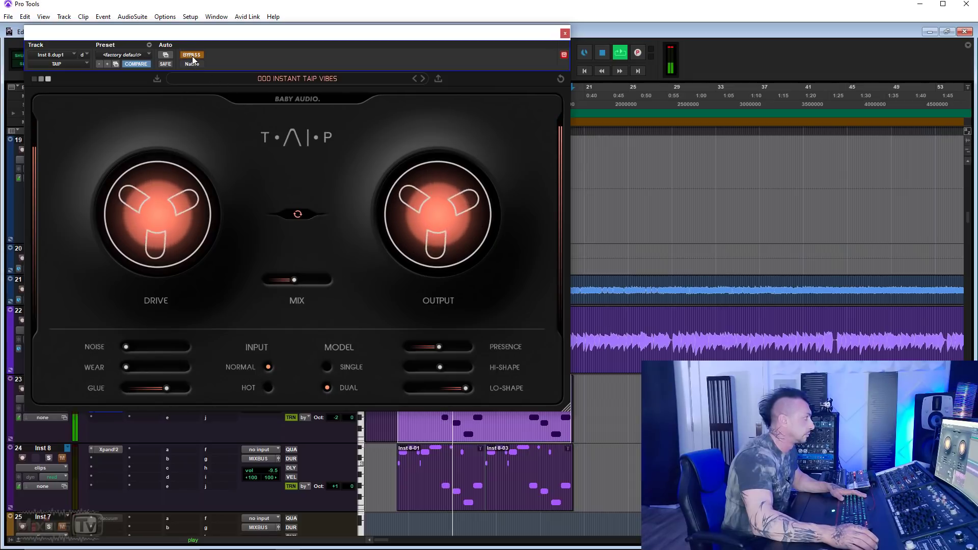
pyautogui.moveTo(446, 233)
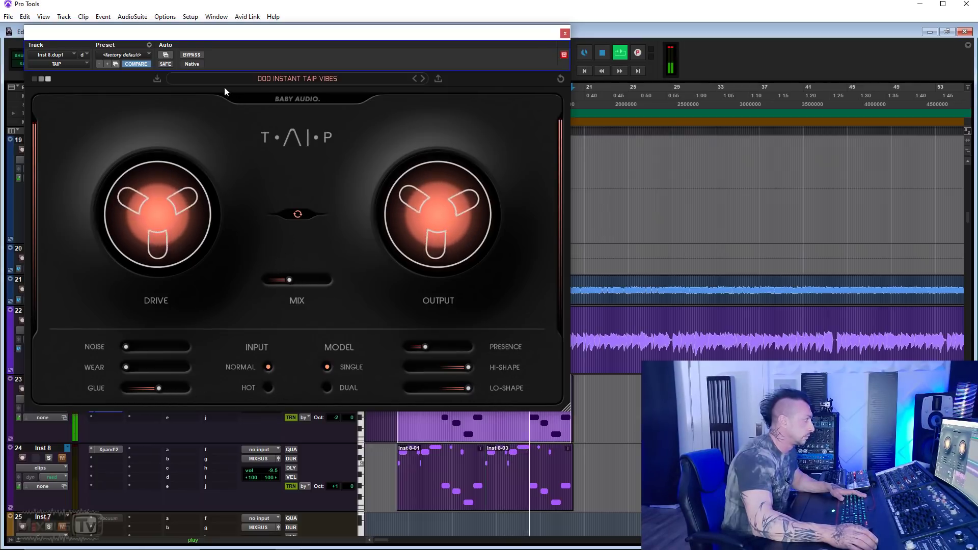
pyautogui.click(192, 55)
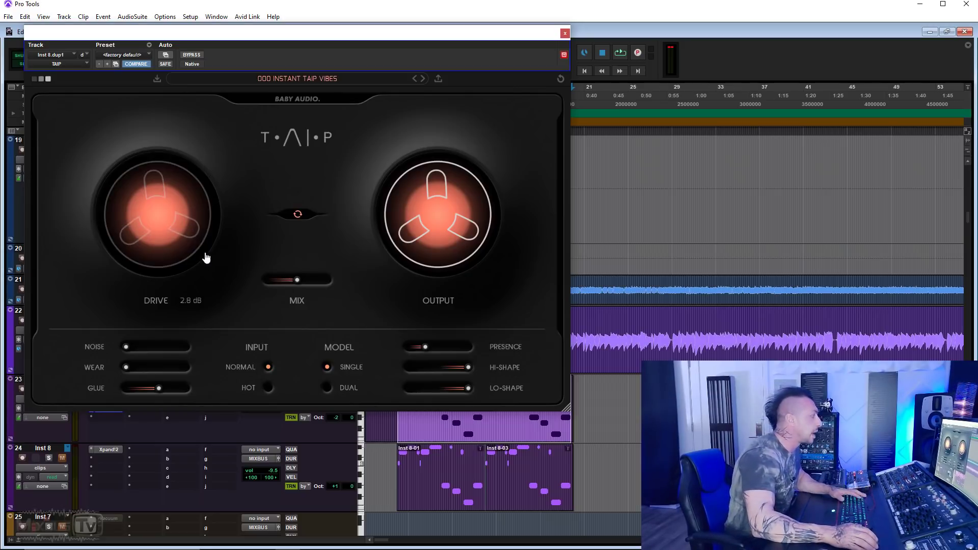
# Step: Play the synth with a higher Output level and reduce Drive to about -16.7 dB
pyautogui.press('space')
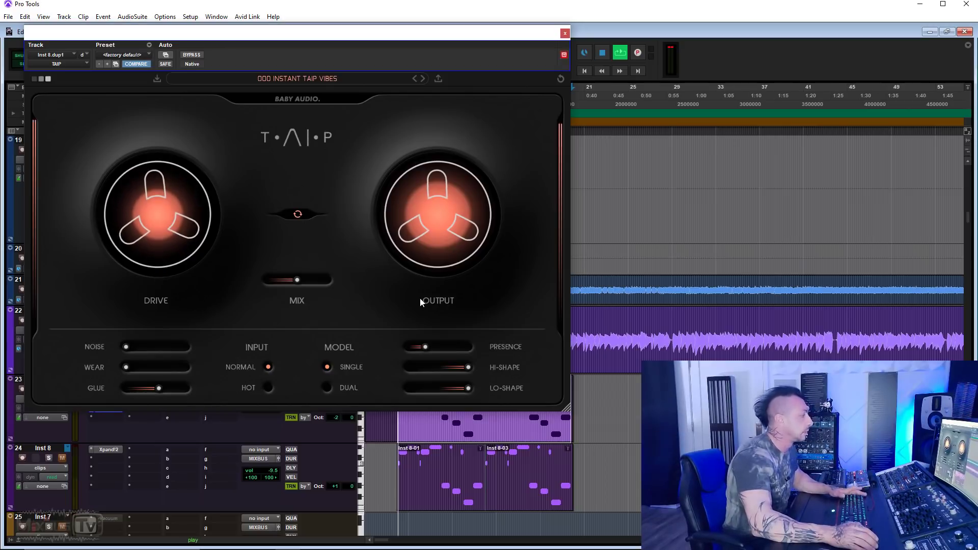
pyautogui.moveTo(422, 239); pyautogui.dragTo(428, 213)
pyautogui.moveTo(195, 224)
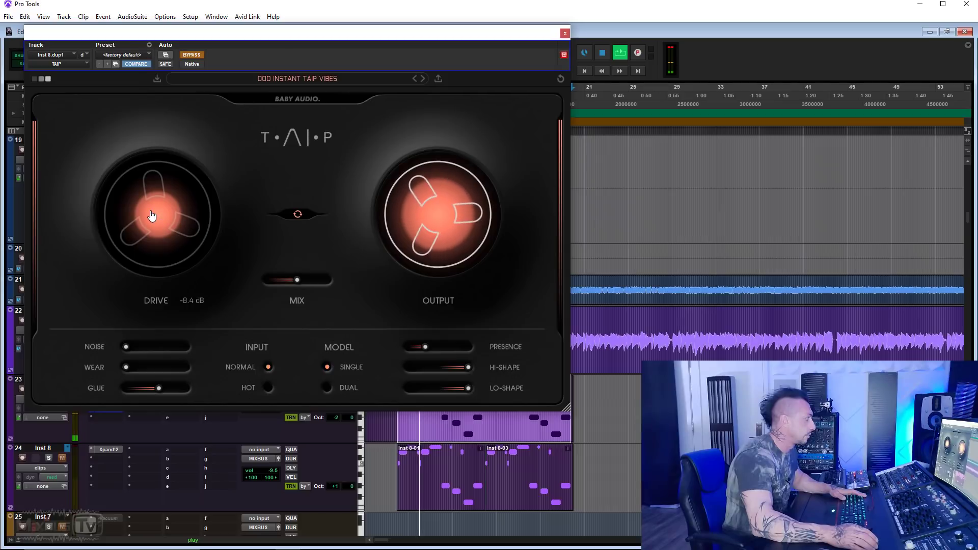
pyautogui.moveTo(154, 222); pyautogui.dragTo(169, 211)
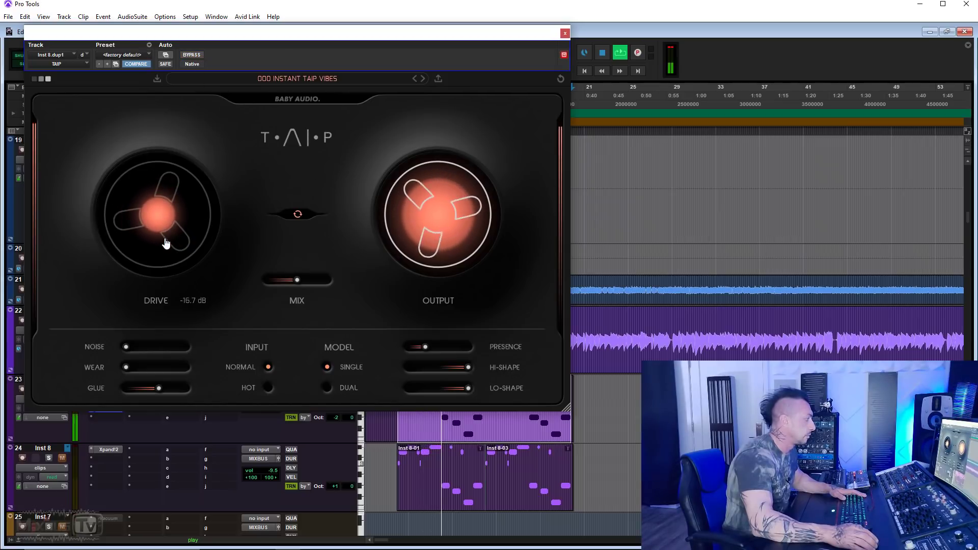
# Step: Select the Dual model for the synth and compare the processed sound with the bypassed signal
pyautogui.click(328, 389)
pyautogui.click(193, 55)
pyautogui.moveTo(398, 205)
pyautogui.click(192, 54)
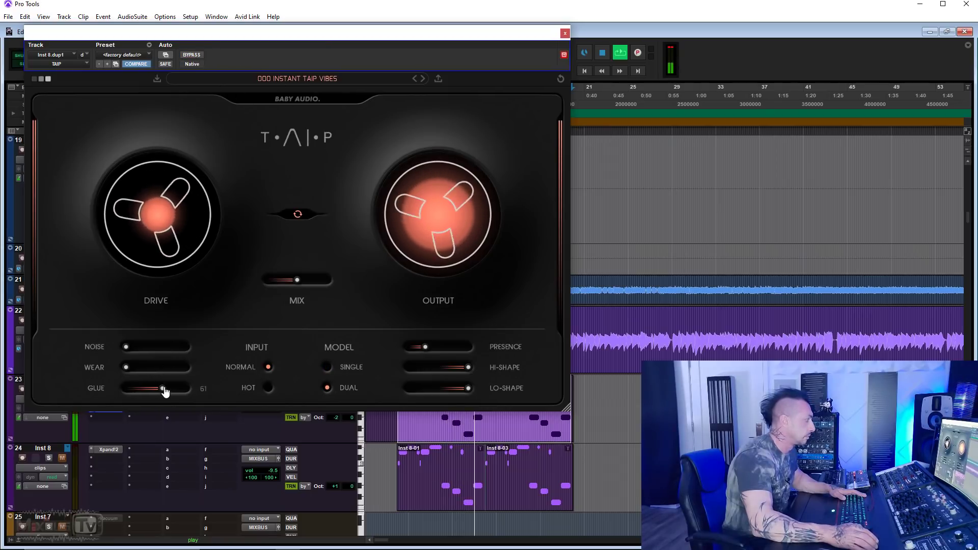
# Step: Raise Wear to 87 to add tape flanging to the synth
pyautogui.moveTo(128, 367); pyautogui.dragTo(179, 374)
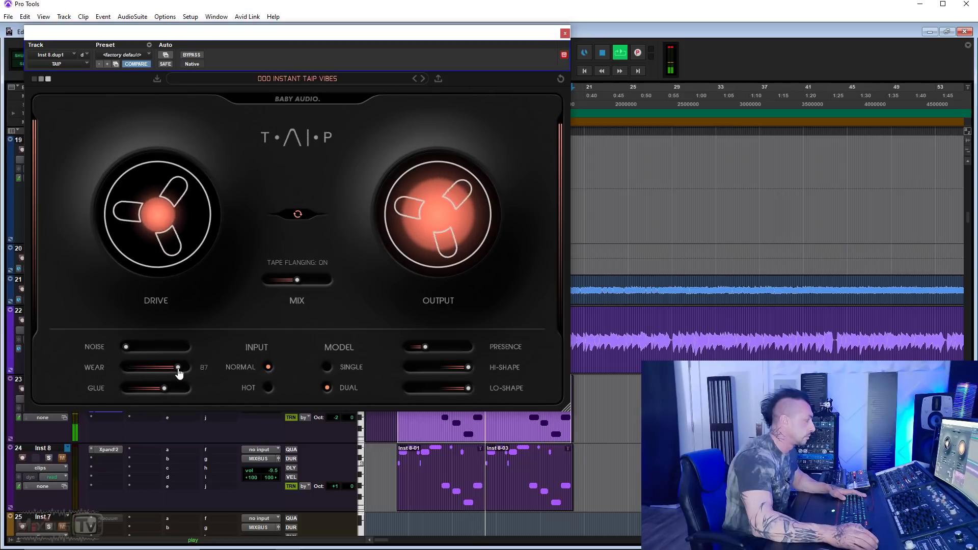
# Step: Set Mix to full, raise Presence, reduce Hi-Shape to -7, and compare the processed synth with the bypassed signal
pyautogui.moveTo(297, 281); pyautogui.dragTo(373, 286)
pyautogui.moveTo(182, 374)
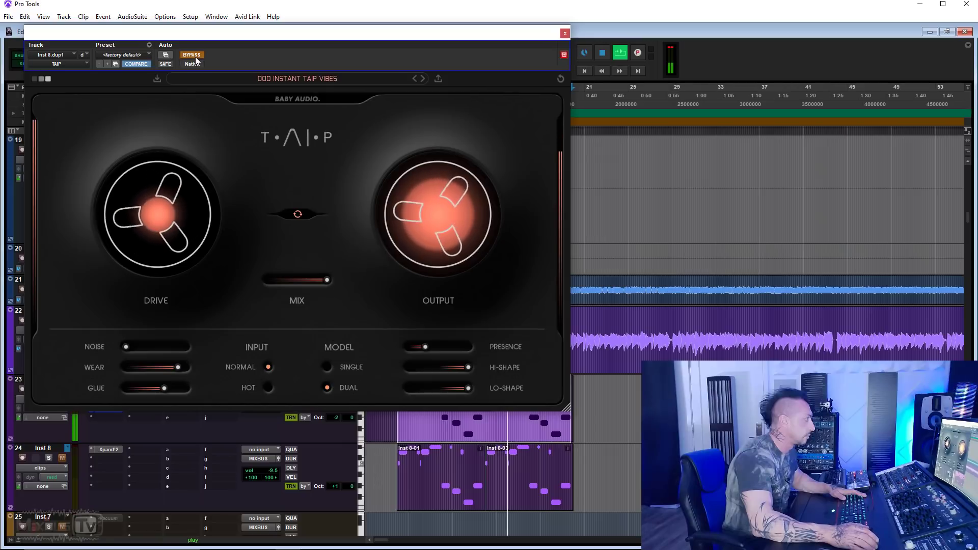
pyautogui.moveTo(467, 368)
pyautogui.mouseDown()
pyautogui.moveTo(435, 360)
pyautogui.moveTo(458, 352)
pyautogui.mouseUp()
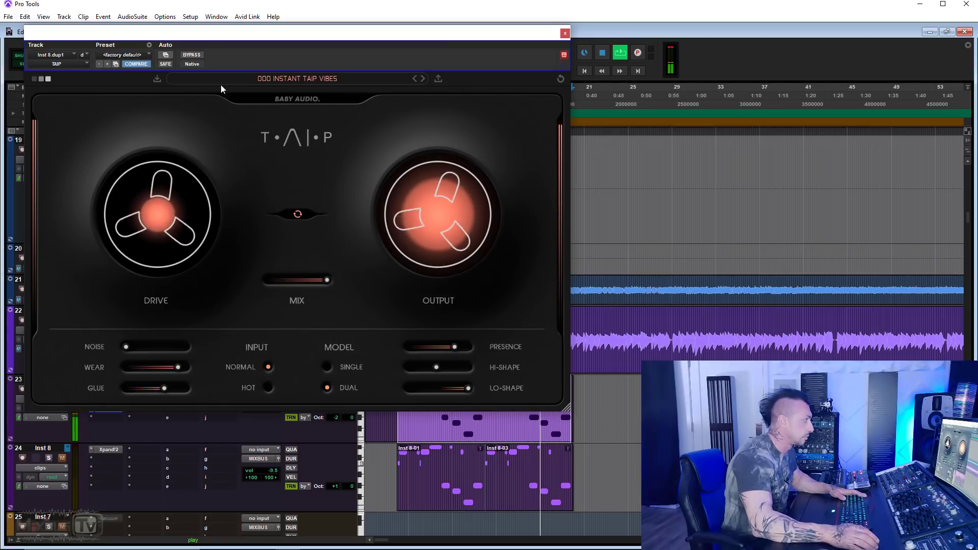
pyautogui.click(192, 55)
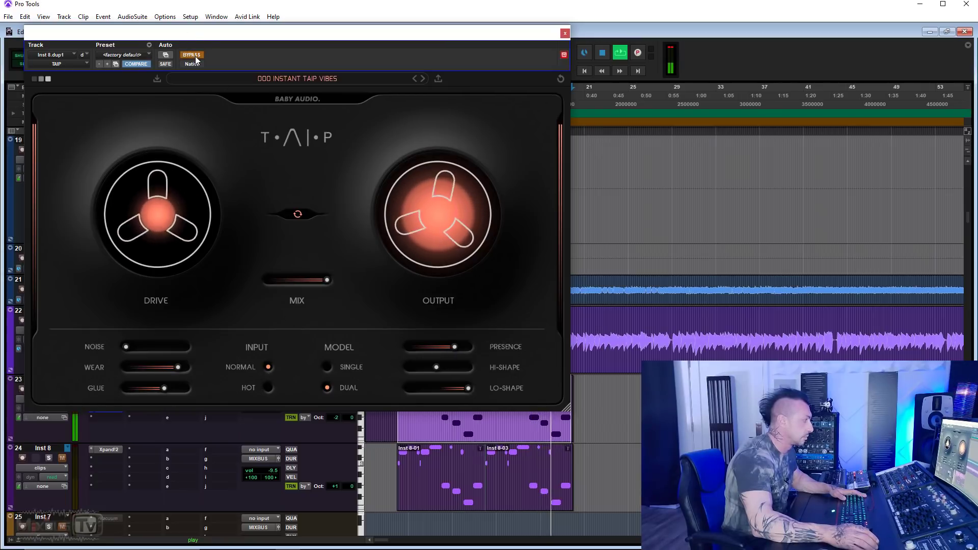
pyautogui.click(194, 55)
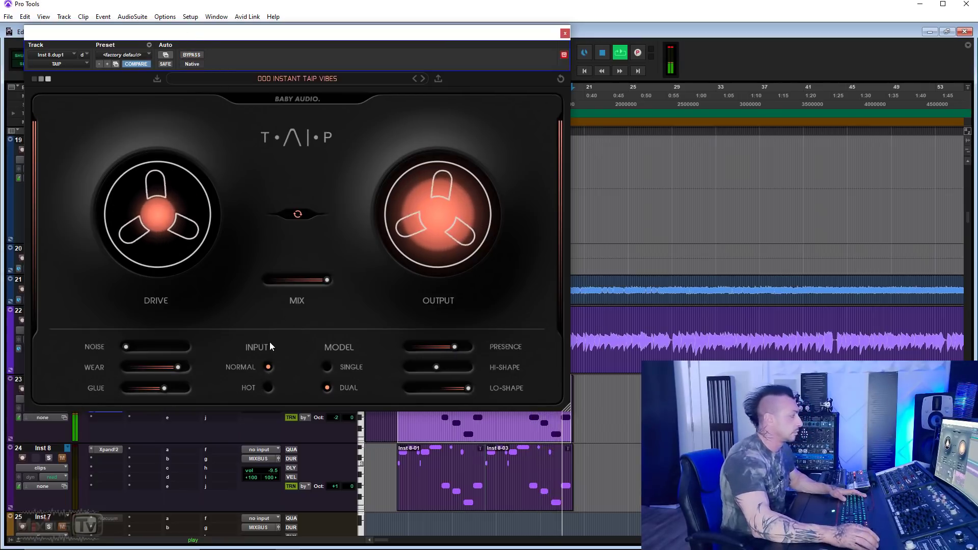
# Step: Audition the synth with Glue at maximum against the bypassed signal and bring Glue back down to a moderate level
pyautogui.press('space')
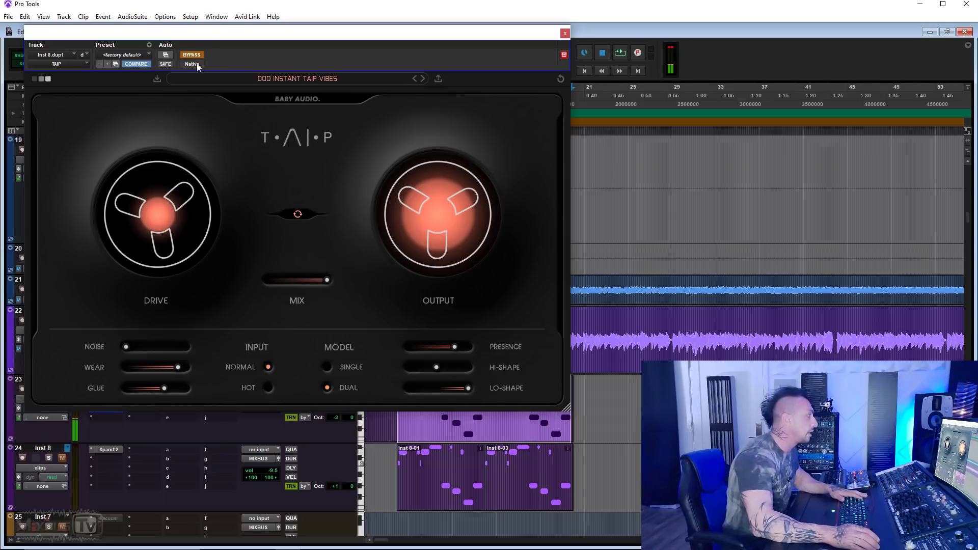
pyautogui.press('space')
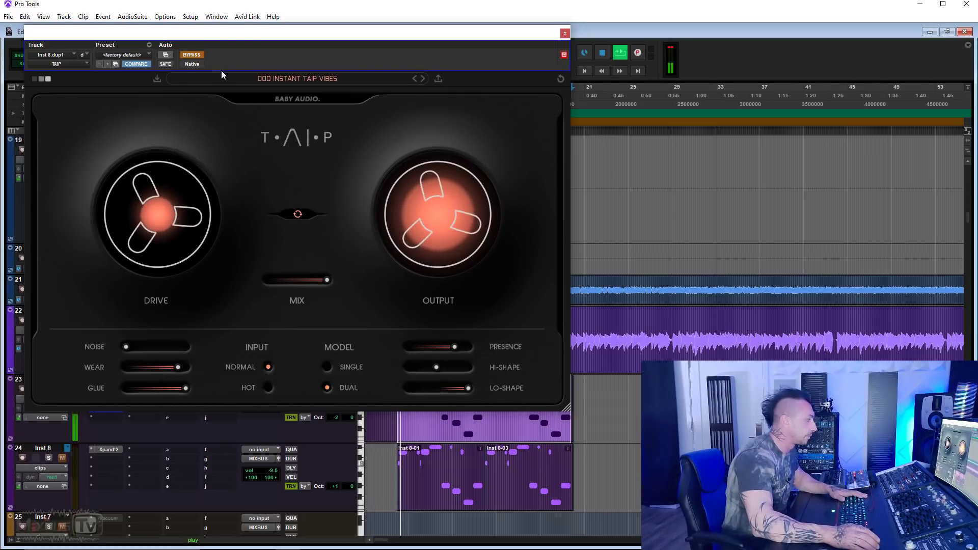
pyautogui.click(192, 56)
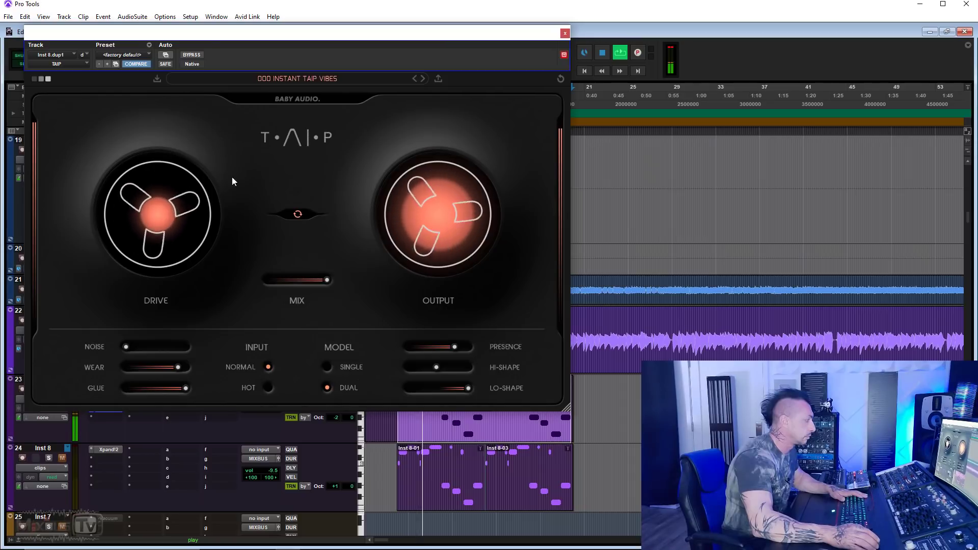
pyautogui.moveTo(185, 391)
pyautogui.moveTo(185, 390); pyautogui.dragTo(171, 398)
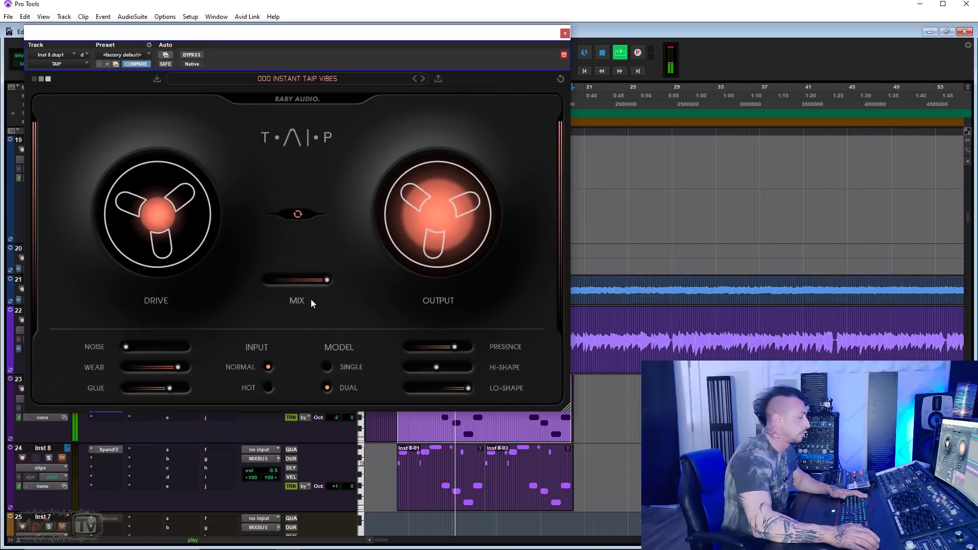
# Step: Raise Drive and lower Output for the synth, adjusting the balance between them during playback
pyautogui.press('space')
pyautogui.moveTo(430, 209); pyautogui.dragTo(419, 360)
pyautogui.moveTo(159, 206); pyautogui.dragTo(165, 110)
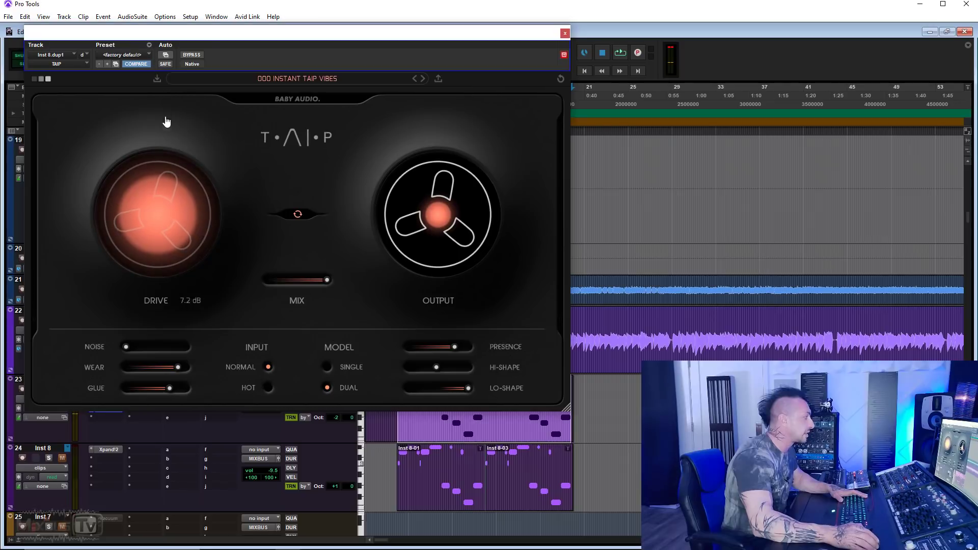
pyautogui.press('space')
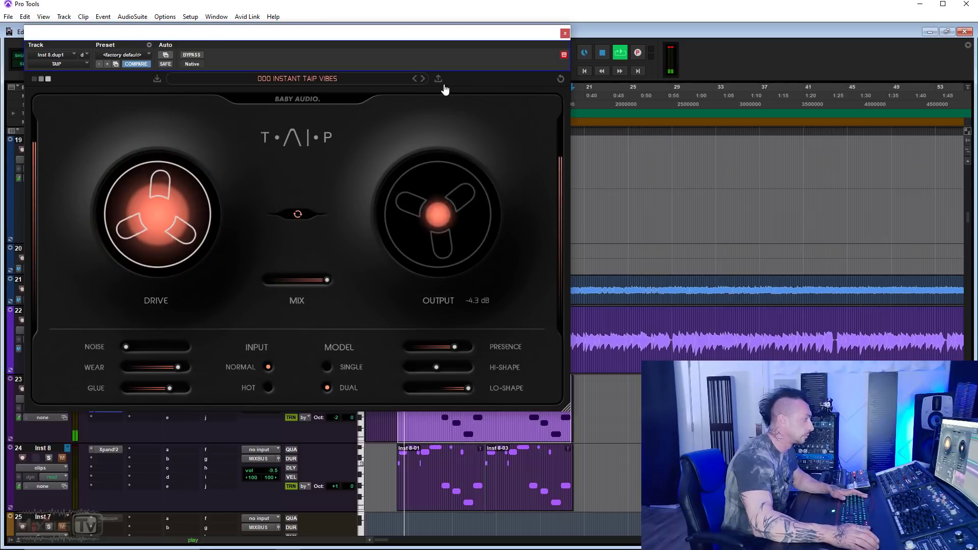
pyautogui.moveTo(443, 267); pyautogui.dragTo(436, 209)
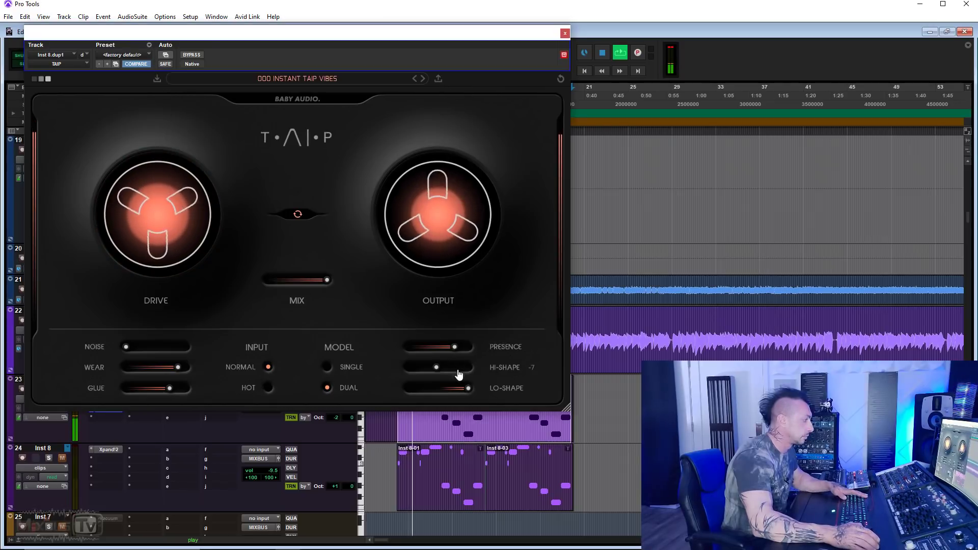
# Step: Lower Lo-Shape, raise Wear to maximum, and replay the synth with Mix at 100 against the bypassed signal
pyautogui.moveTo(453, 390); pyautogui.dragTo(444, 390)
pyautogui.moveTo(179, 370); pyautogui.dragTo(200, 372)
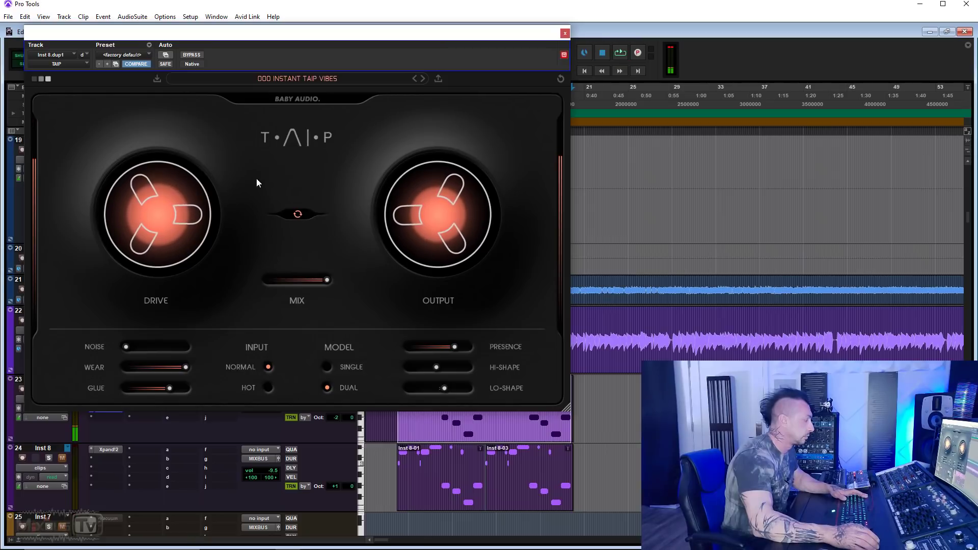
pyautogui.press('space')
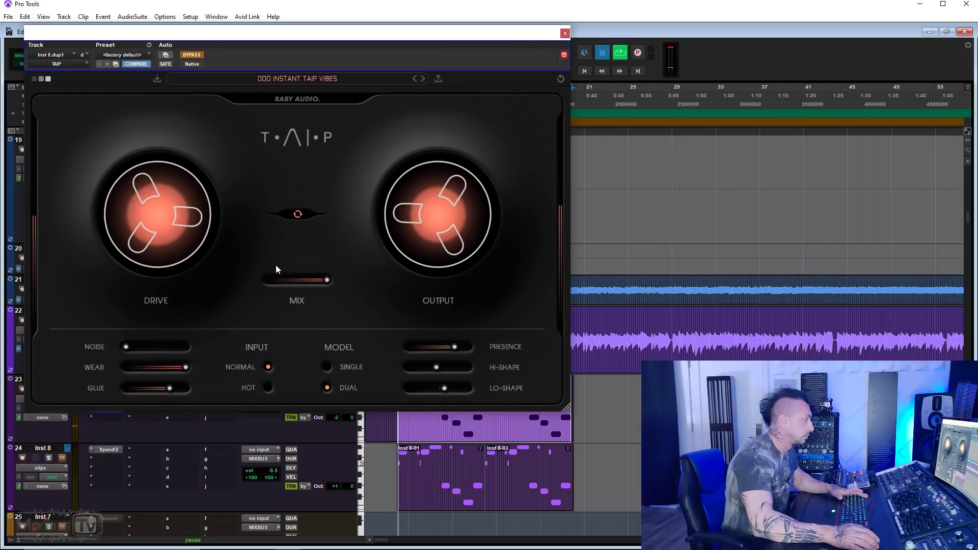
pyautogui.moveTo(317, 281); pyautogui.dragTo(337, 281)
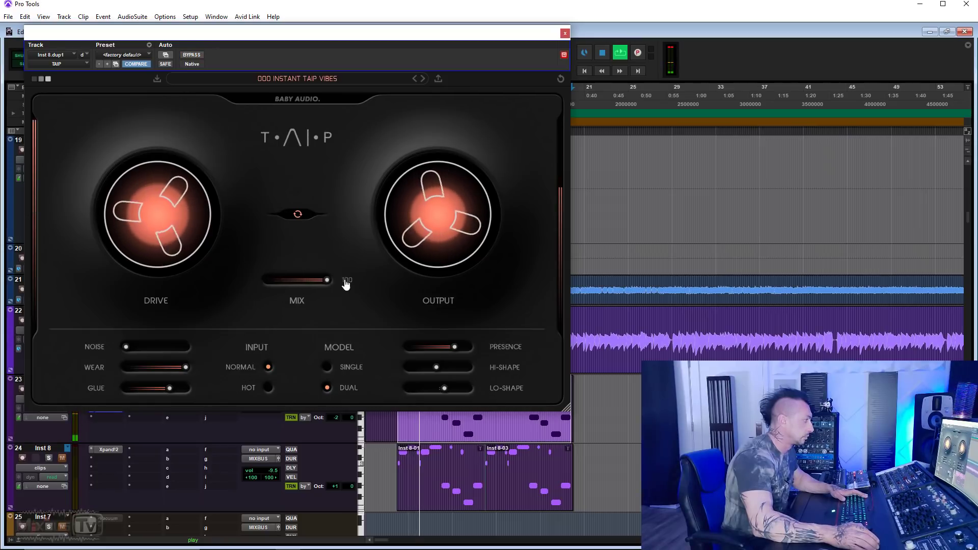
# Step: Reduce Presence to 42 and lower Wear, Lo-Shape and Hi-Shape while the synth plays
pyautogui.moveTo(454, 347); pyautogui.dragTo(434, 351)
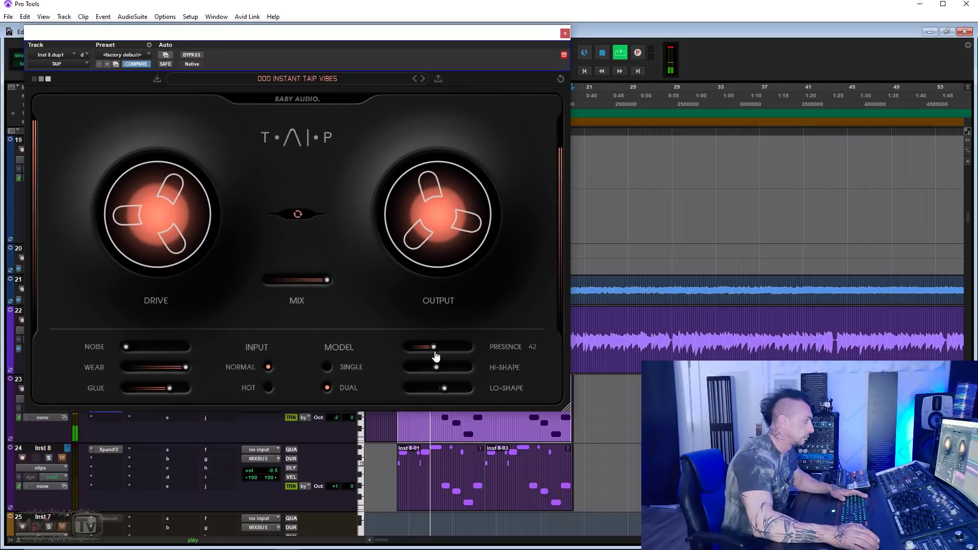
pyautogui.moveTo(184, 369); pyautogui.dragTo(164, 372)
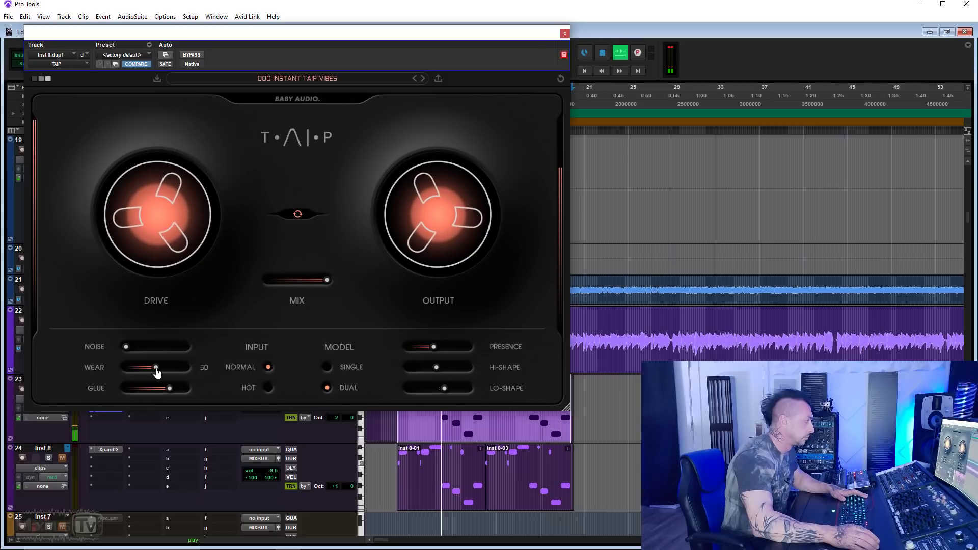
pyautogui.moveTo(435, 391)
pyautogui.moveTo(446, 391); pyautogui.dragTo(418, 377)
pyautogui.moveTo(168, 242)
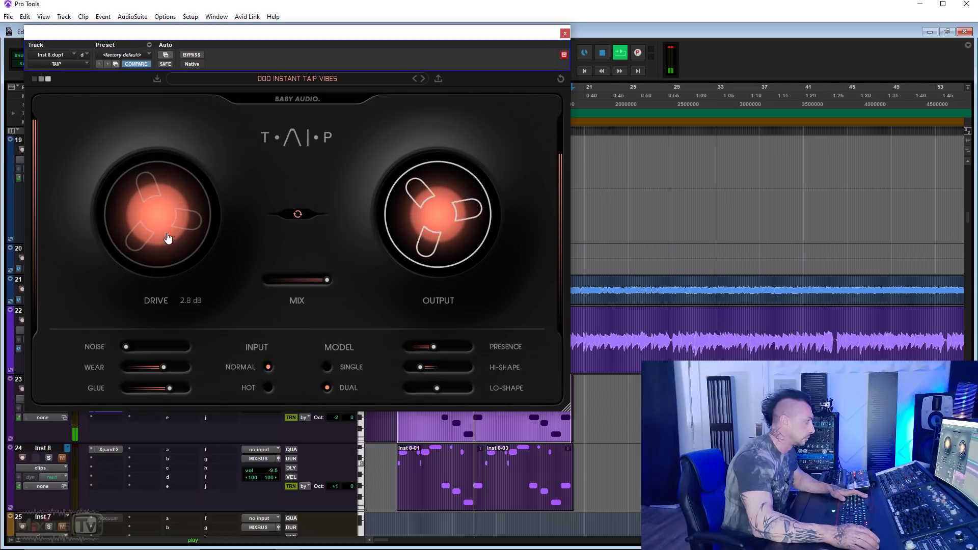
# Step: Audition the Hot input, return it to Normal, and lower Mix to 41 for tape flanging
pyautogui.click(268, 388)
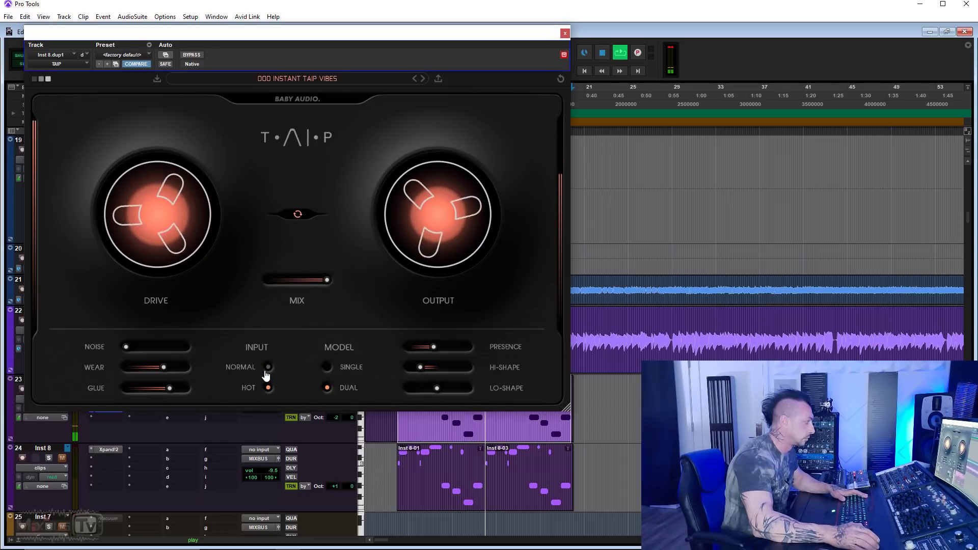
pyautogui.moveTo(323, 282); pyautogui.dragTo(291, 286)
pyautogui.click(269, 368)
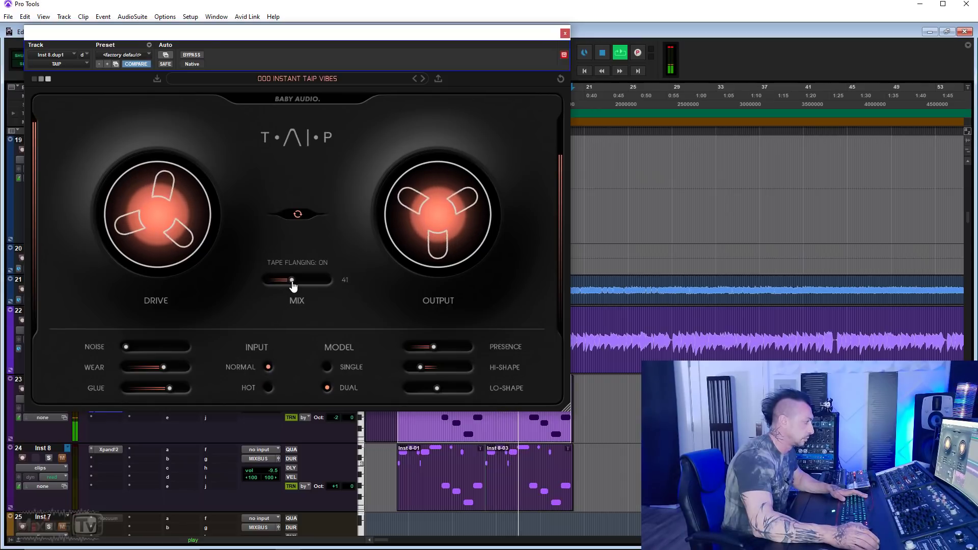
# Step: Compare the flanged synth with the bypassed signal and reduce Mix to 27
pyautogui.click(192, 55)
pyautogui.click(193, 55)
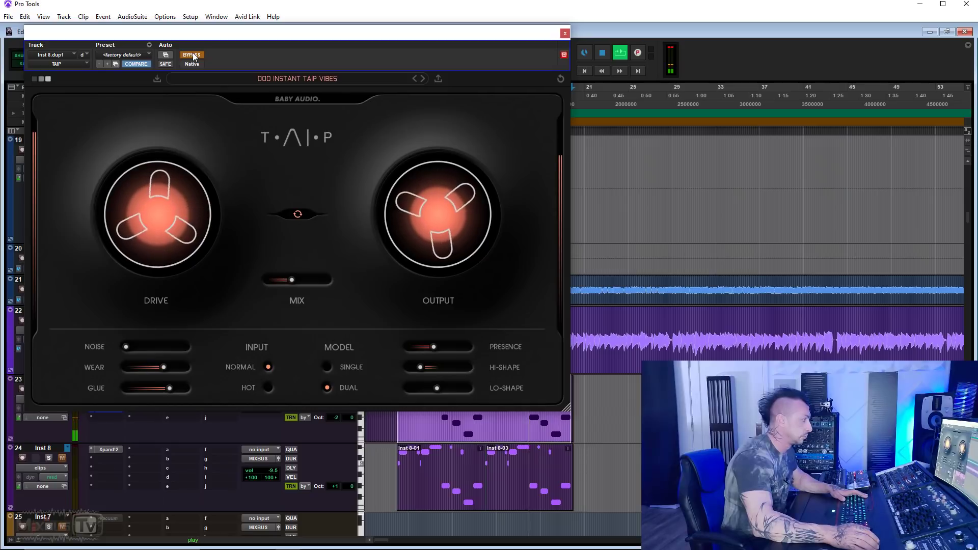
pyautogui.moveTo(292, 281); pyautogui.dragTo(284, 282)
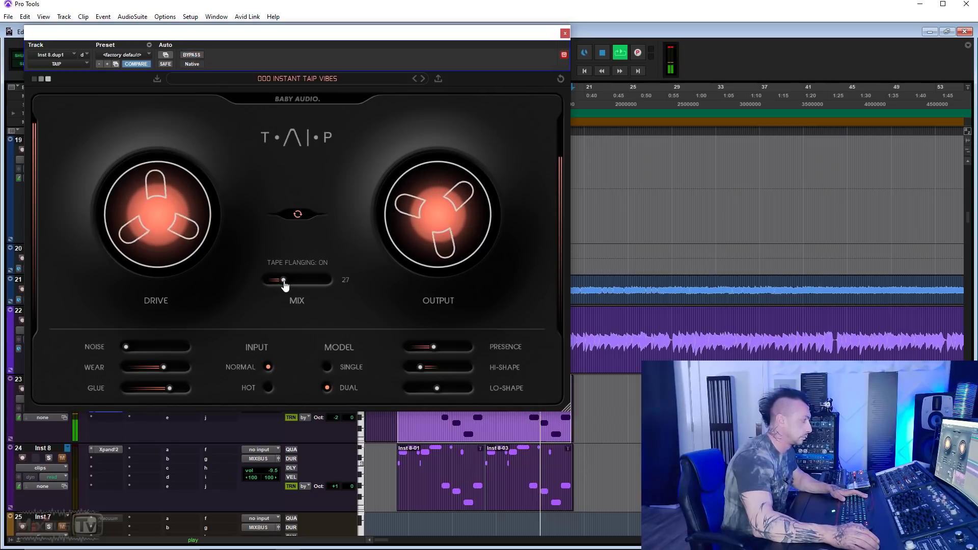
# Step: Close the Inst 8.dup1 plug-in and bring up TAIP on the SMT3 loop track
pyautogui.click(565, 33)
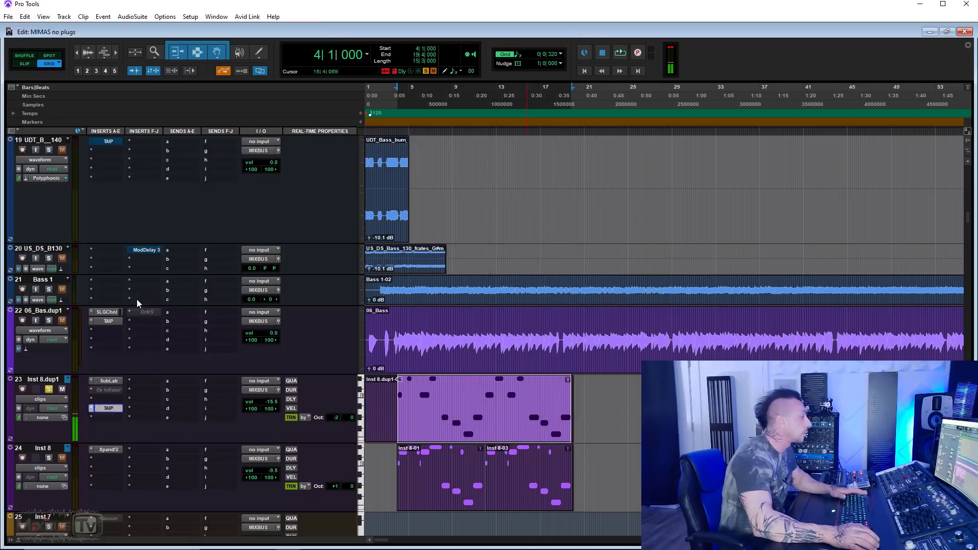
pyautogui.rightClick(105, 378)
pyautogui.press('Escape')
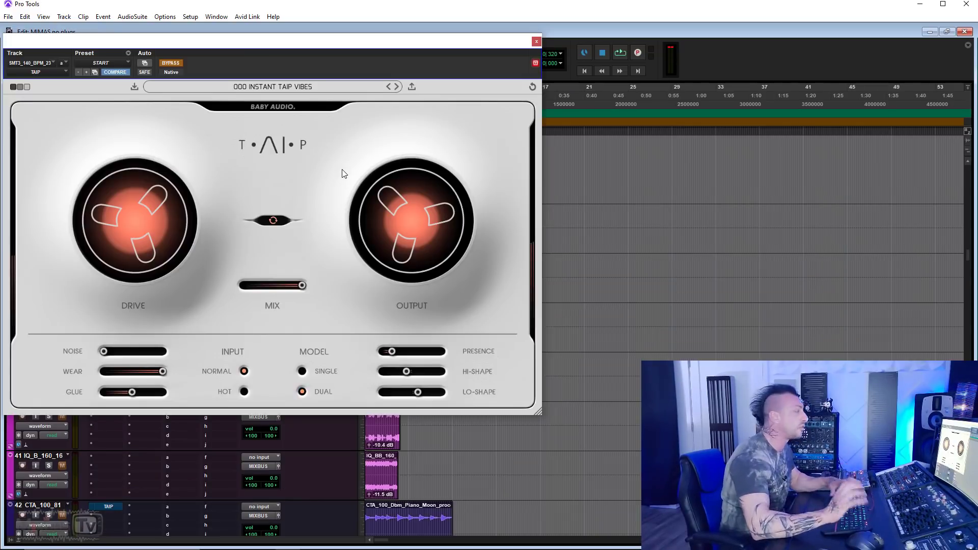
# Step: Play the SMT3 loop with reduced Glue, slight Noise, the Hot input and the Single model
pyautogui.press('space')
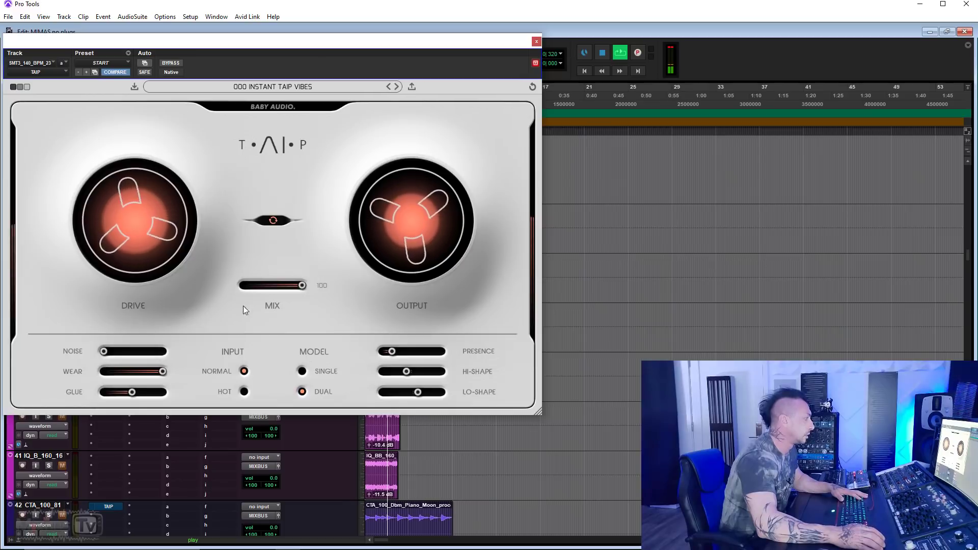
pyautogui.moveTo(132, 393); pyautogui.dragTo(122, 393)
pyautogui.moveTo(104, 353); pyautogui.dragTo(107, 354)
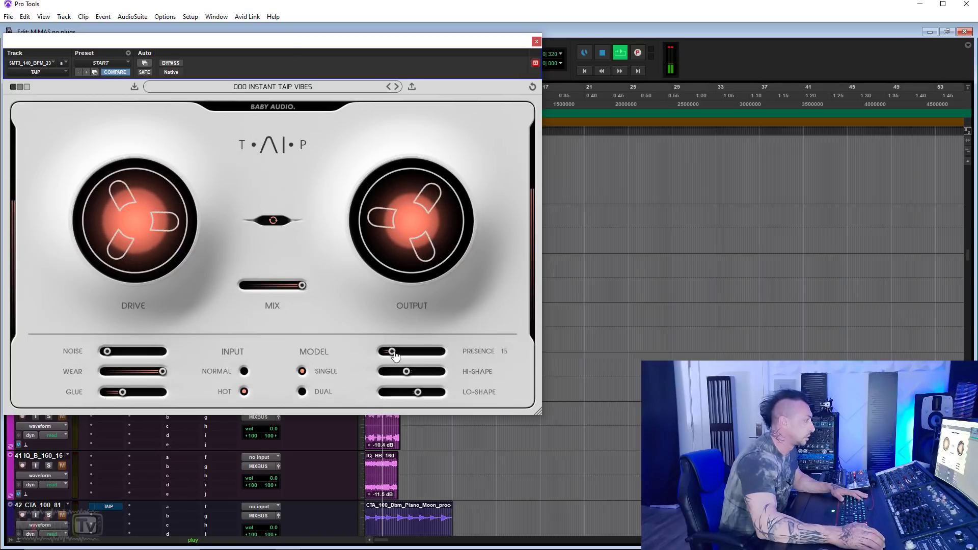
# Step: Set Lo-Shape to 45, reduce Presence, Hi-Shape and Wear, and compare the loop with the bypassed signal
pyautogui.moveTo(400, 373); pyautogui.dragTo(398, 372)
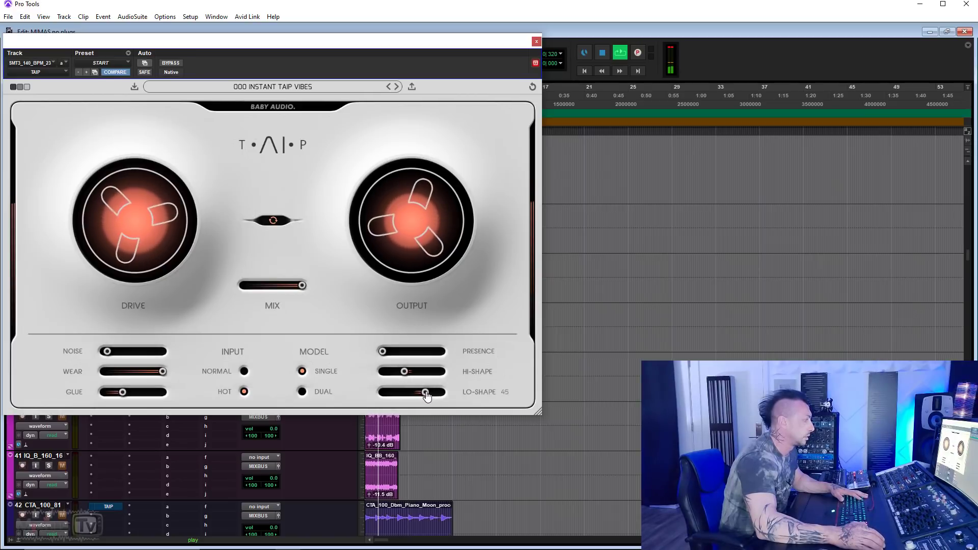
pyautogui.moveTo(290, 292); pyautogui.dragTo(272, 293)
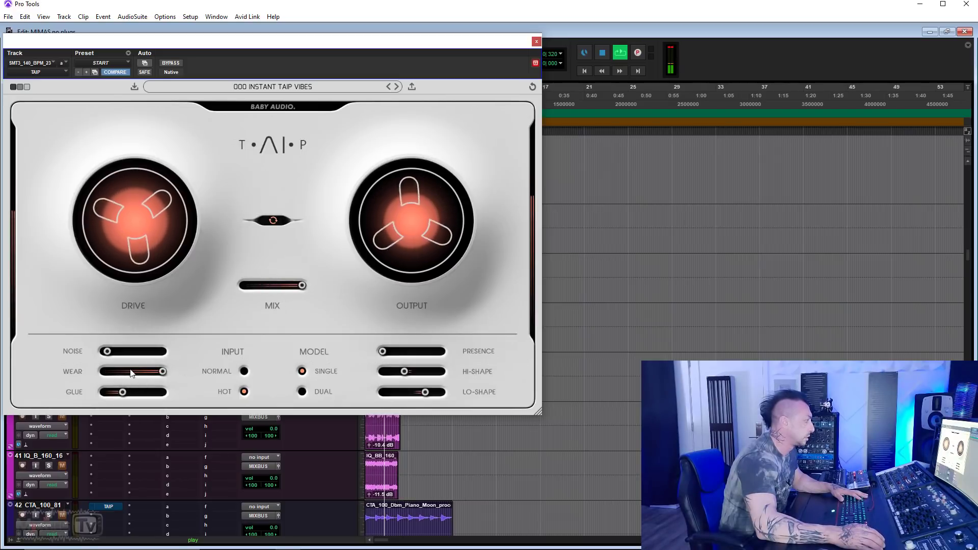
pyautogui.click(171, 64)
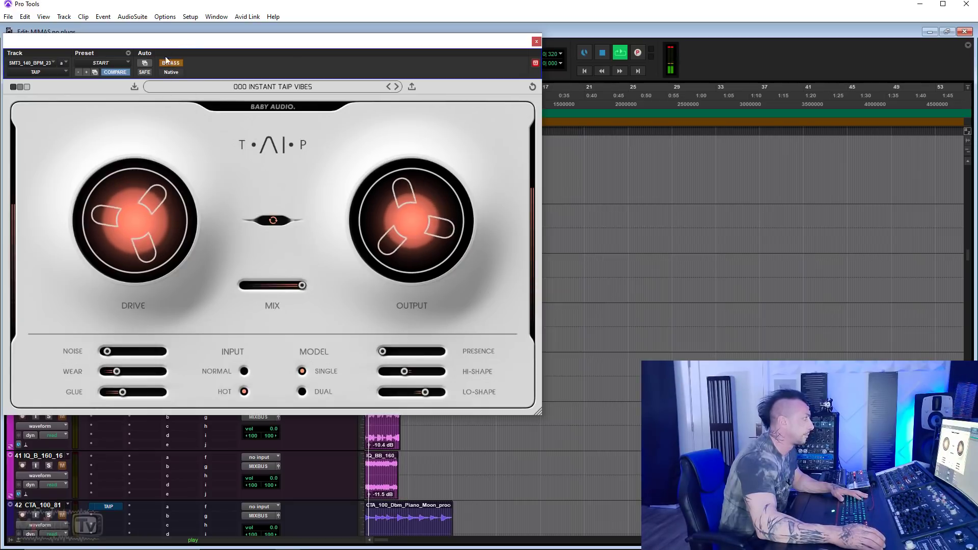
pyautogui.click(173, 64)
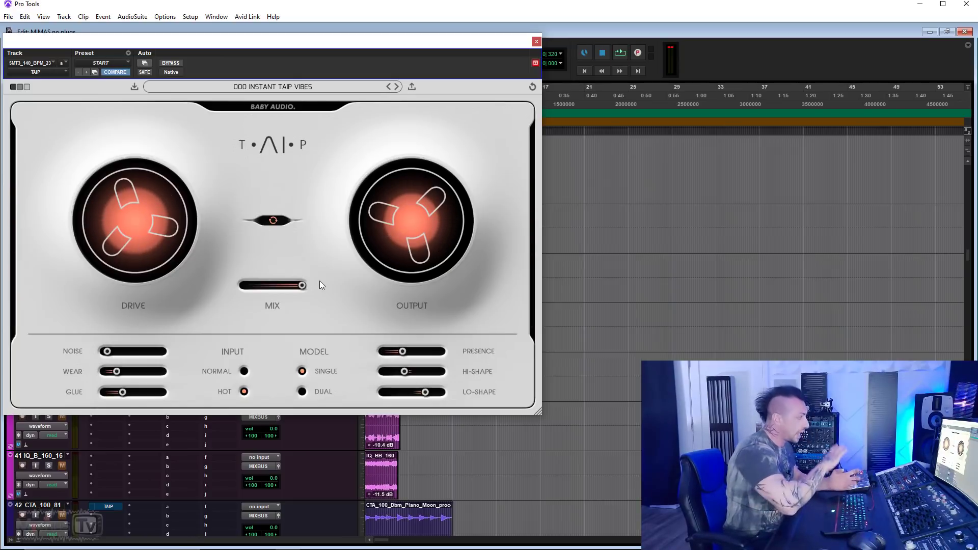
# Step: Raise Presence to 85 during playback and compare the processed loop with the bypassed signal
pyautogui.moveTo(385, 353)
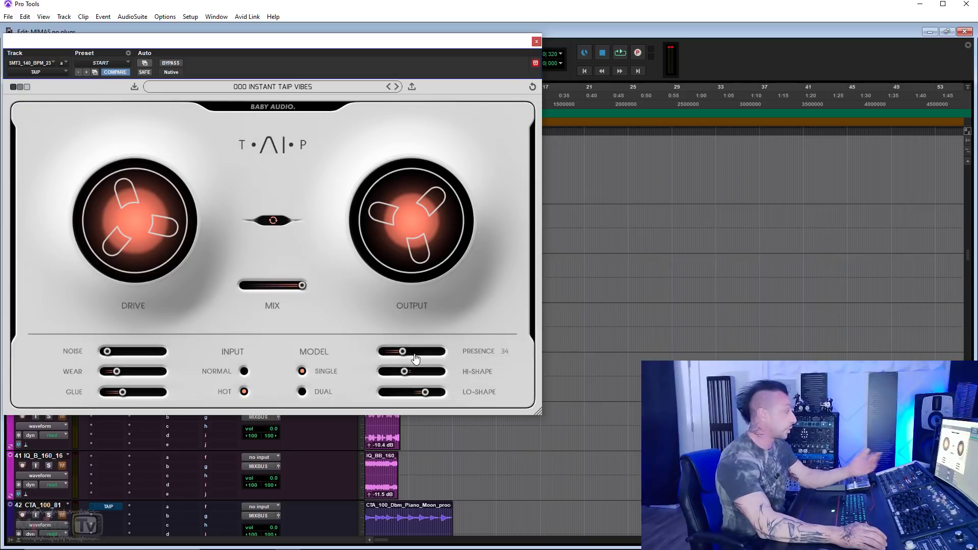
pyautogui.press('space')
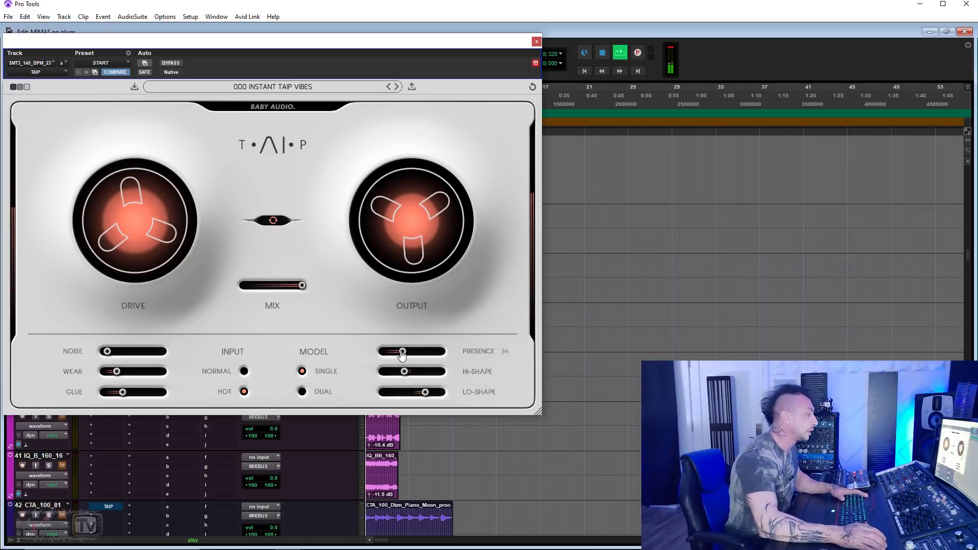
pyautogui.moveTo(402, 352); pyautogui.dragTo(434, 357)
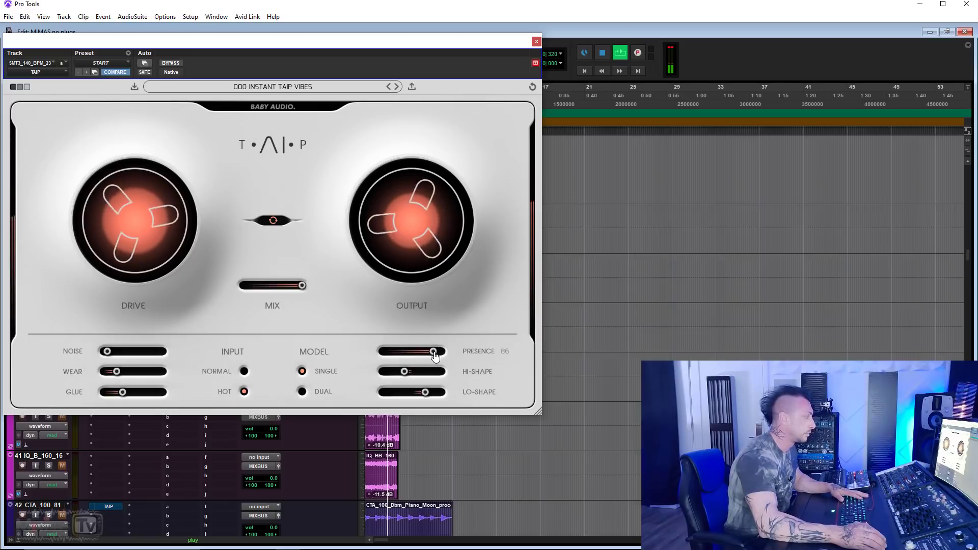
pyautogui.click(171, 63)
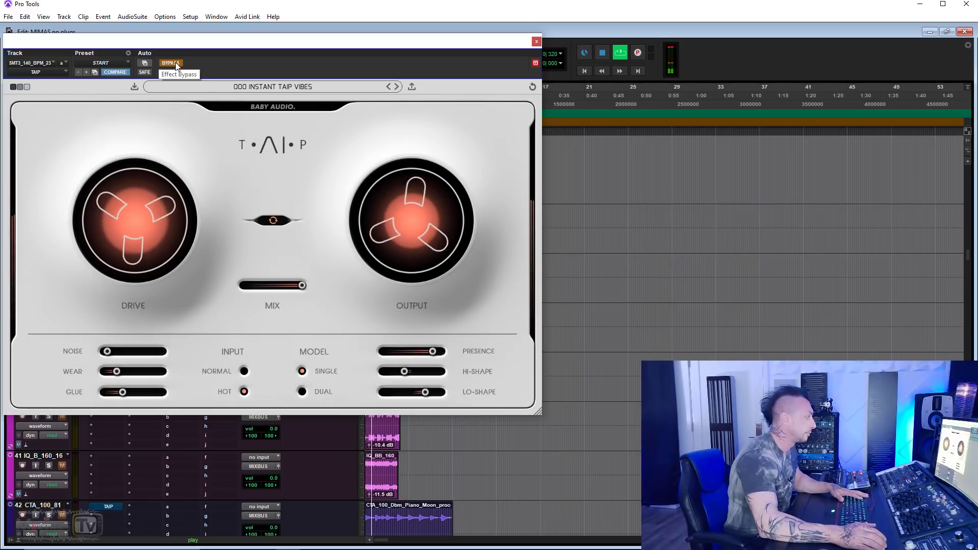
pyautogui.click(171, 63)
# Step: Remove Wear, lower Presence, raise Lo-Shape close to maximum, and set Mix to about halfway for the SMT3 loop
pyautogui.moveTo(124, 373)
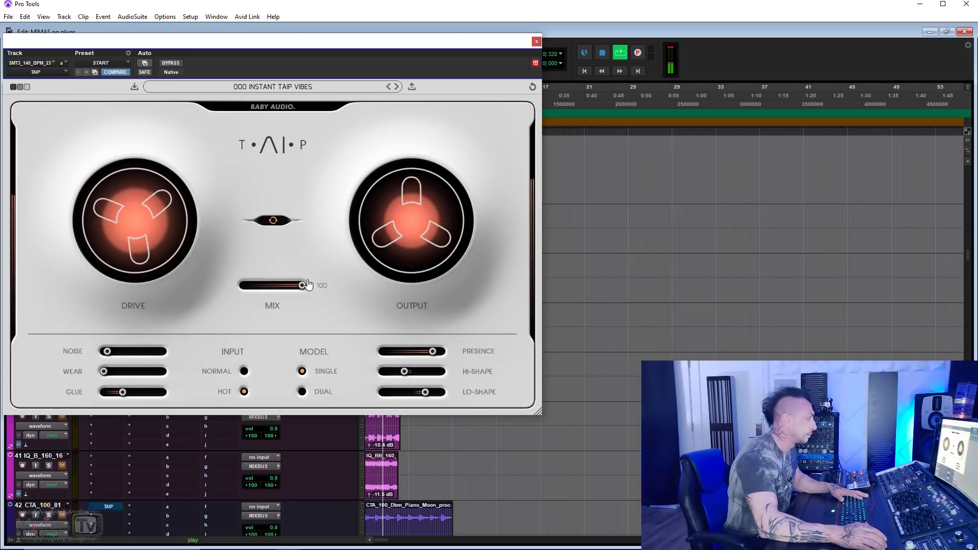
pyautogui.moveTo(433, 351); pyautogui.dragTo(407, 351)
pyautogui.moveTo(426, 392); pyautogui.dragTo(441, 392)
pyautogui.moveTo(303, 285); pyautogui.dragTo(274, 286)
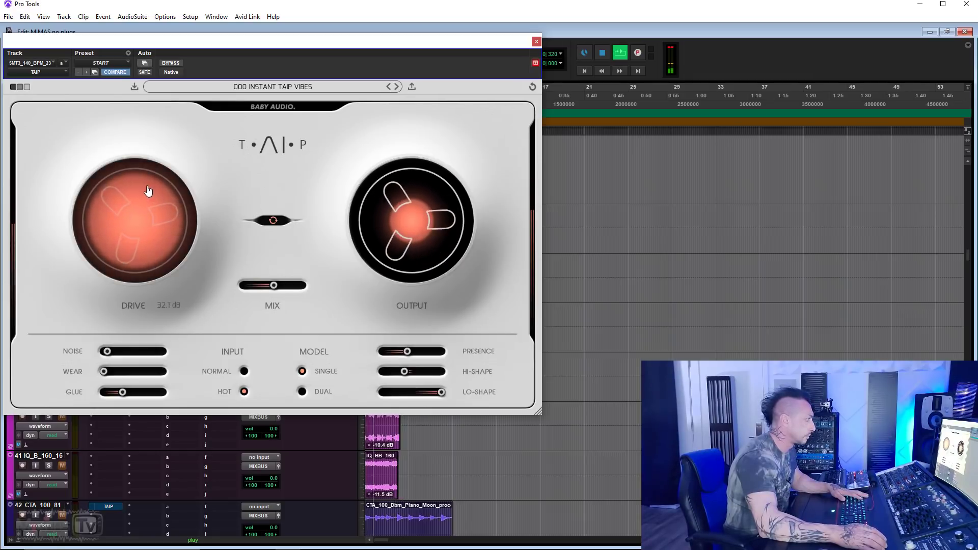
# Step: Adjust Output, lower Lo-Shape to about 57, reduce Mix to about 19, and raise Glue for the SMT3 loop during playback
pyautogui.moveTo(415, 229); pyautogui.dragTo(414, 184)
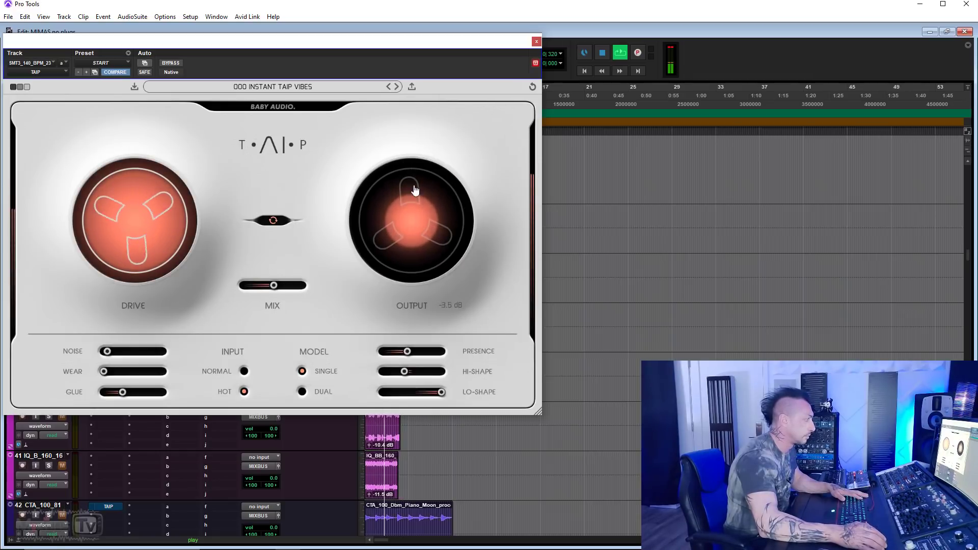
pyautogui.moveTo(440, 393); pyautogui.dragTo(430, 396)
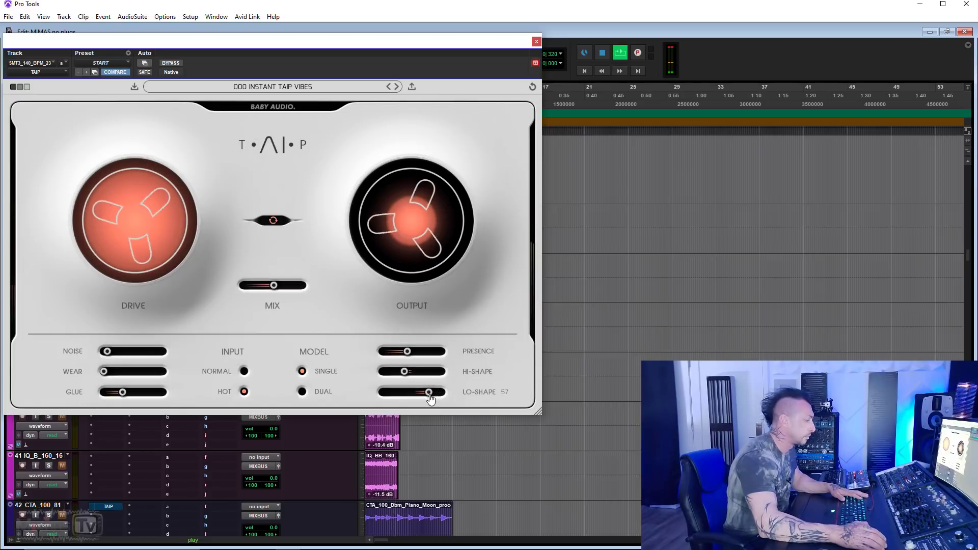
pyautogui.moveTo(274, 286); pyautogui.dragTo(258, 296)
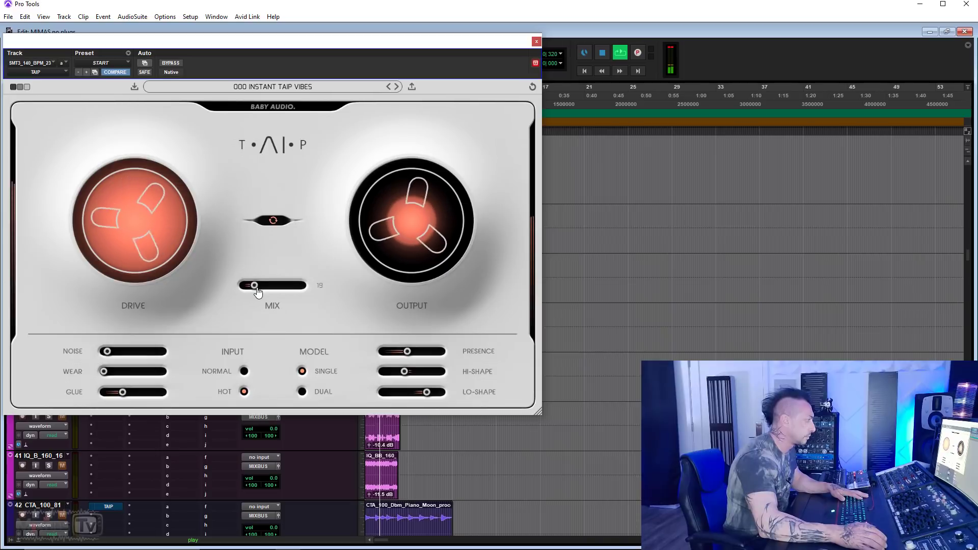
pyautogui.moveTo(134, 402); pyautogui.dragTo(151, 401)
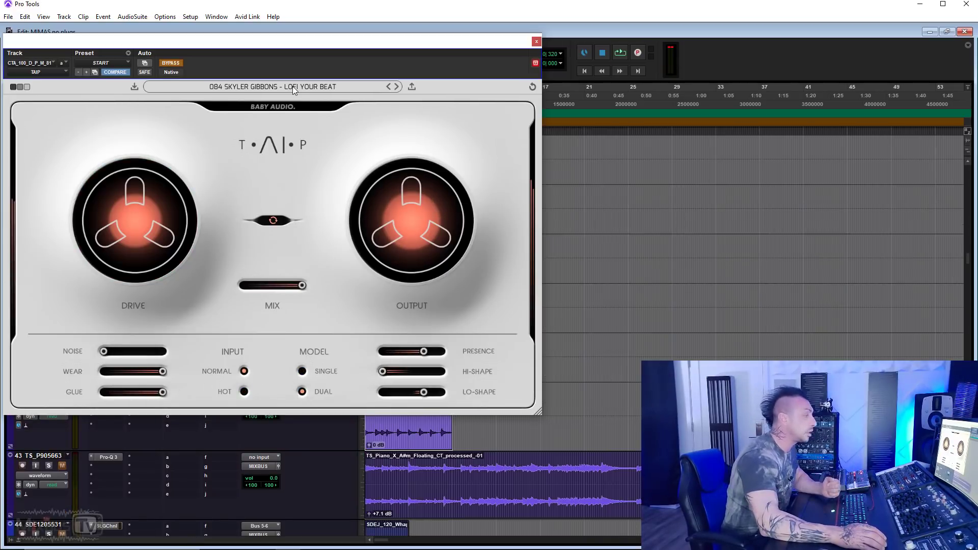
# Step: Load the 010 Factory - Electric Piano Sauce preset on the CTA_100 piano loop, start playback, and turn off the bypass
pyautogui.click(292, 87)
pyautogui.scroll(1, 298, 134)
pyautogui.scroll(10, 297, 137)
pyautogui.click(298, 137)
pyautogui.press('space')
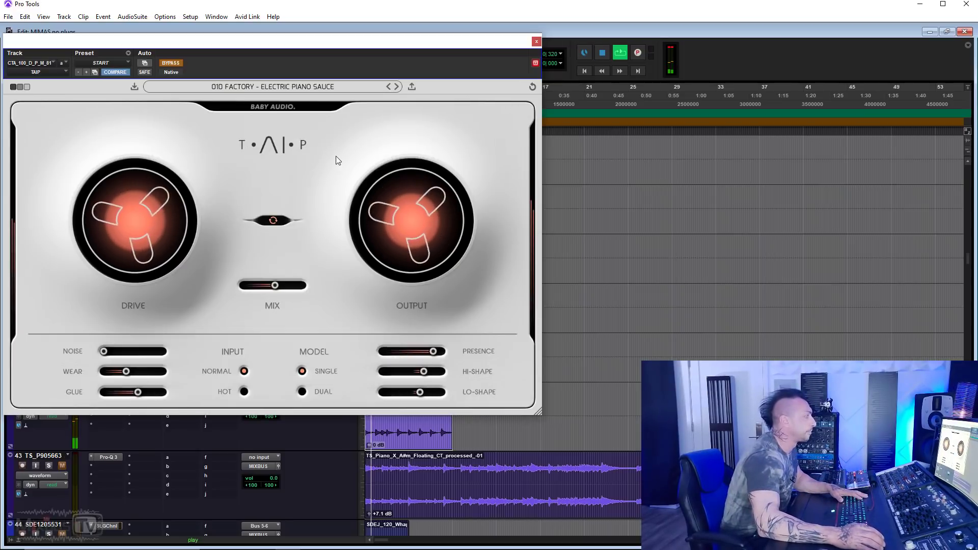
pyautogui.click(171, 63)
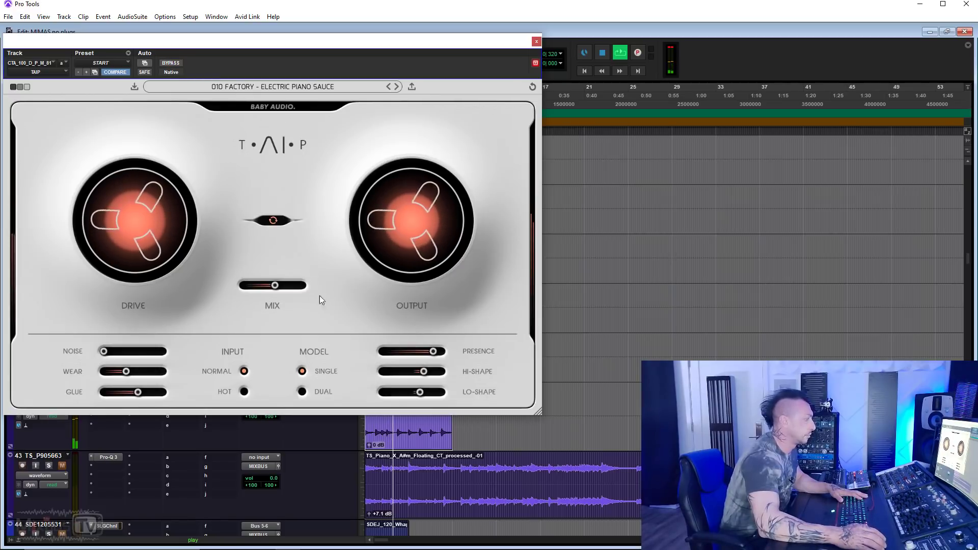
# Step: Raise Lo-Shape to maximum on the piano loop and compare the processed sound with the bypassed signal
pyautogui.moveTo(420, 392); pyautogui.dragTo(455, 397)
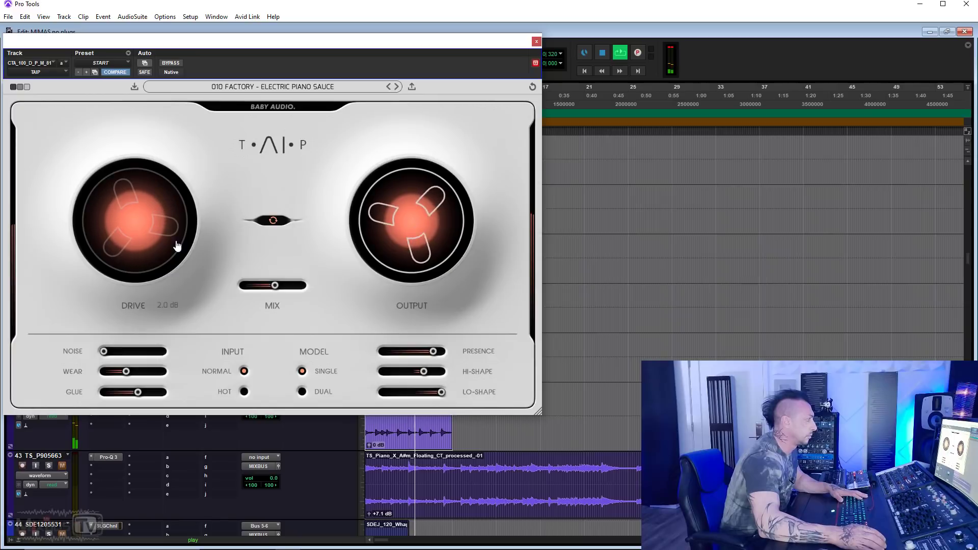
pyautogui.click(171, 63)
pyautogui.click(170, 63)
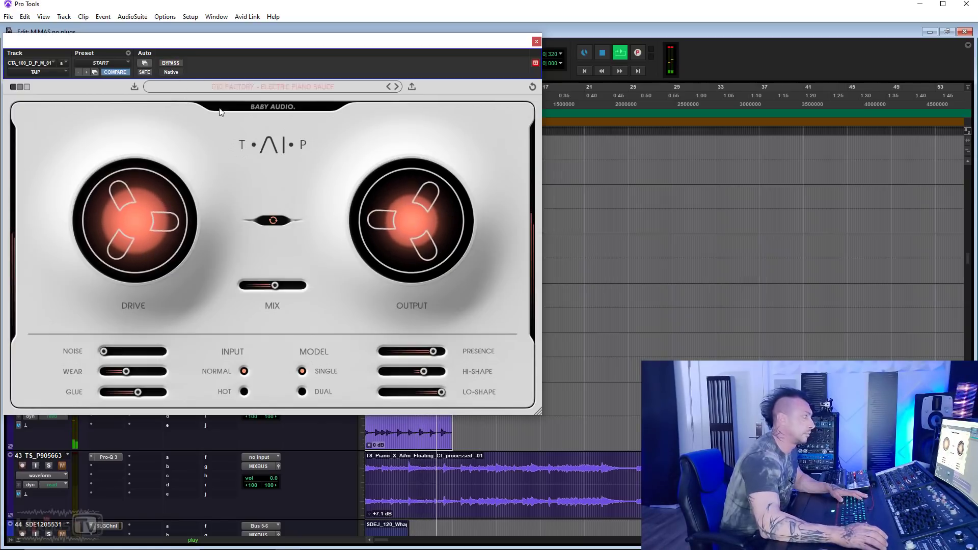
# Step: Load the 011 Factory - Synth Pad Color preset and listen to it on the piano loop
pyautogui.click(280, 90)
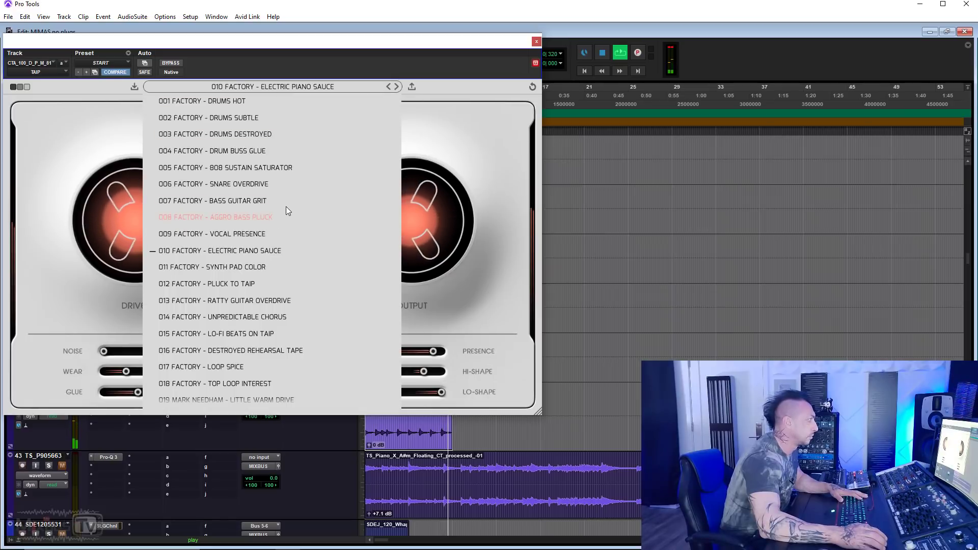
pyautogui.click(265, 266)
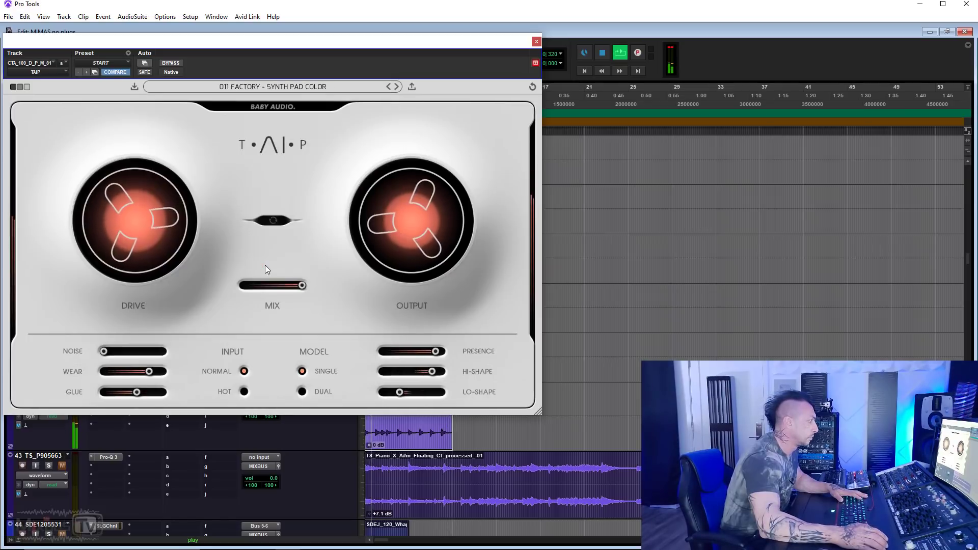
pyautogui.moveTo(387, 239)
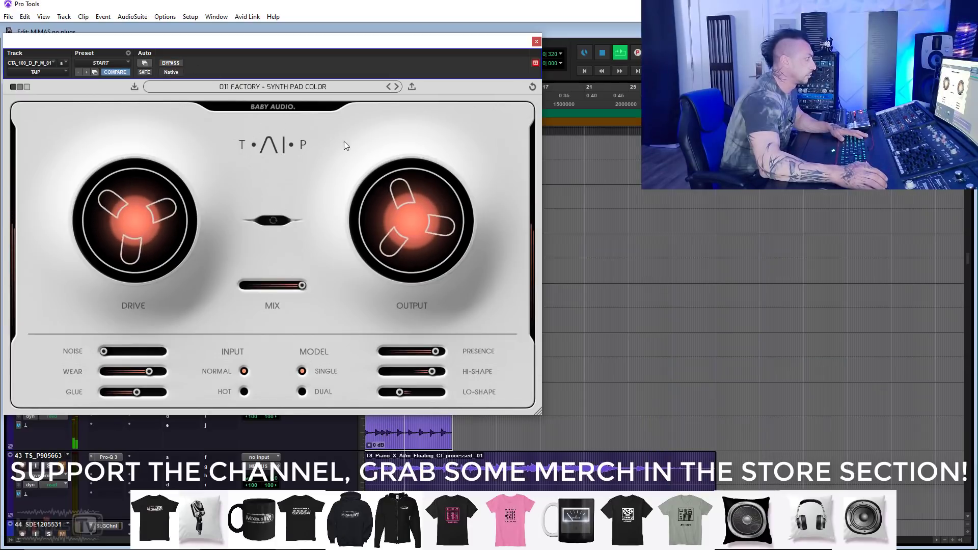
# Step: Open the list of TAIP presets for the piano loop
pyautogui.click(273, 87)
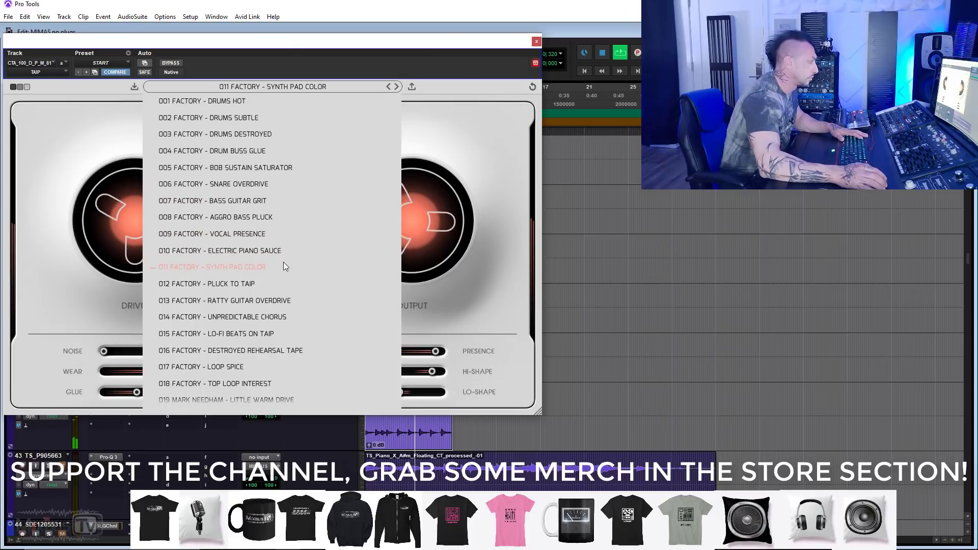